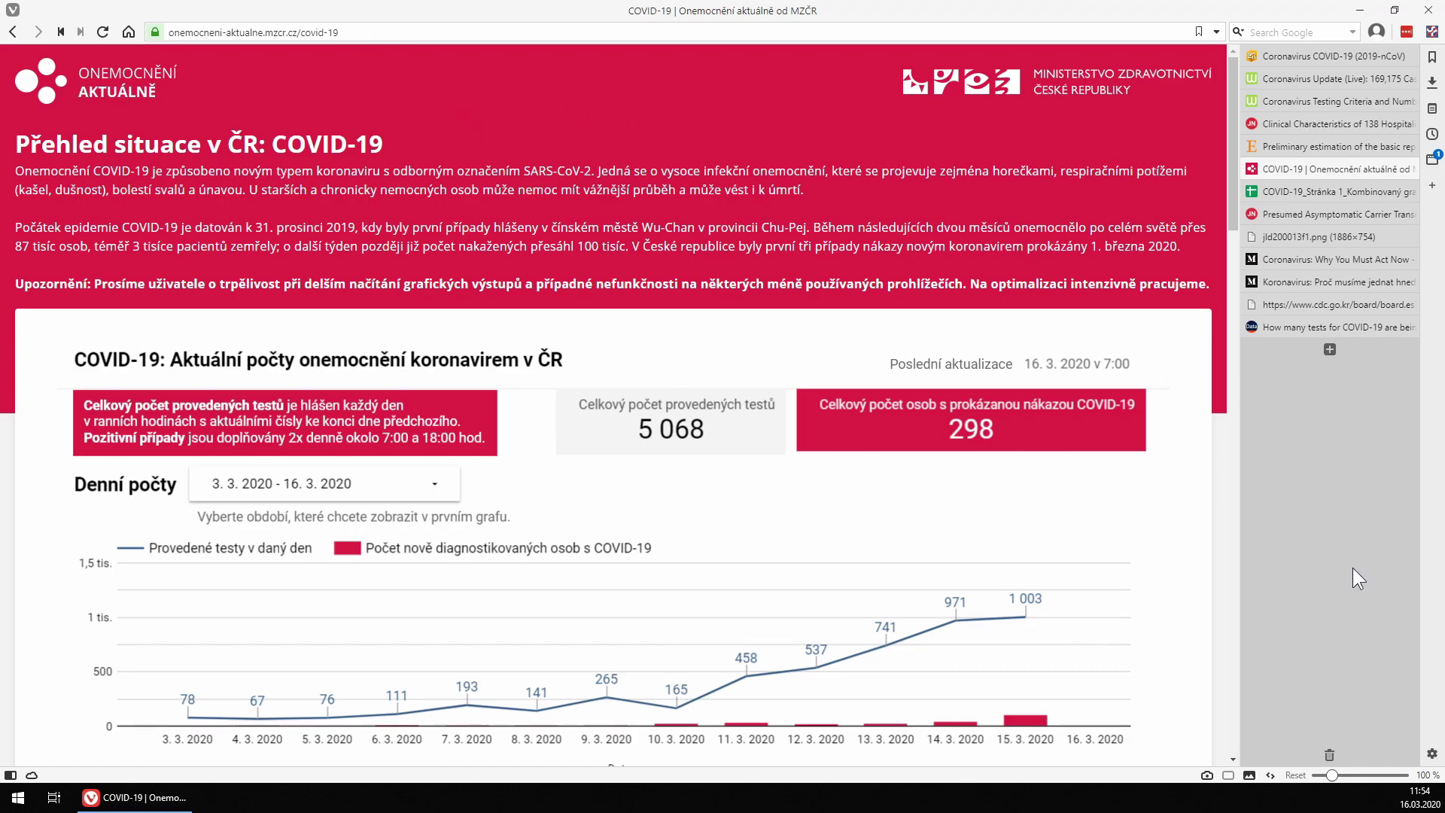
Look through the daily, regional, demographic, cumulative and quarantine charts on the Czech COVID-19 overview page.
scroll(1129, 469, "down", 4)
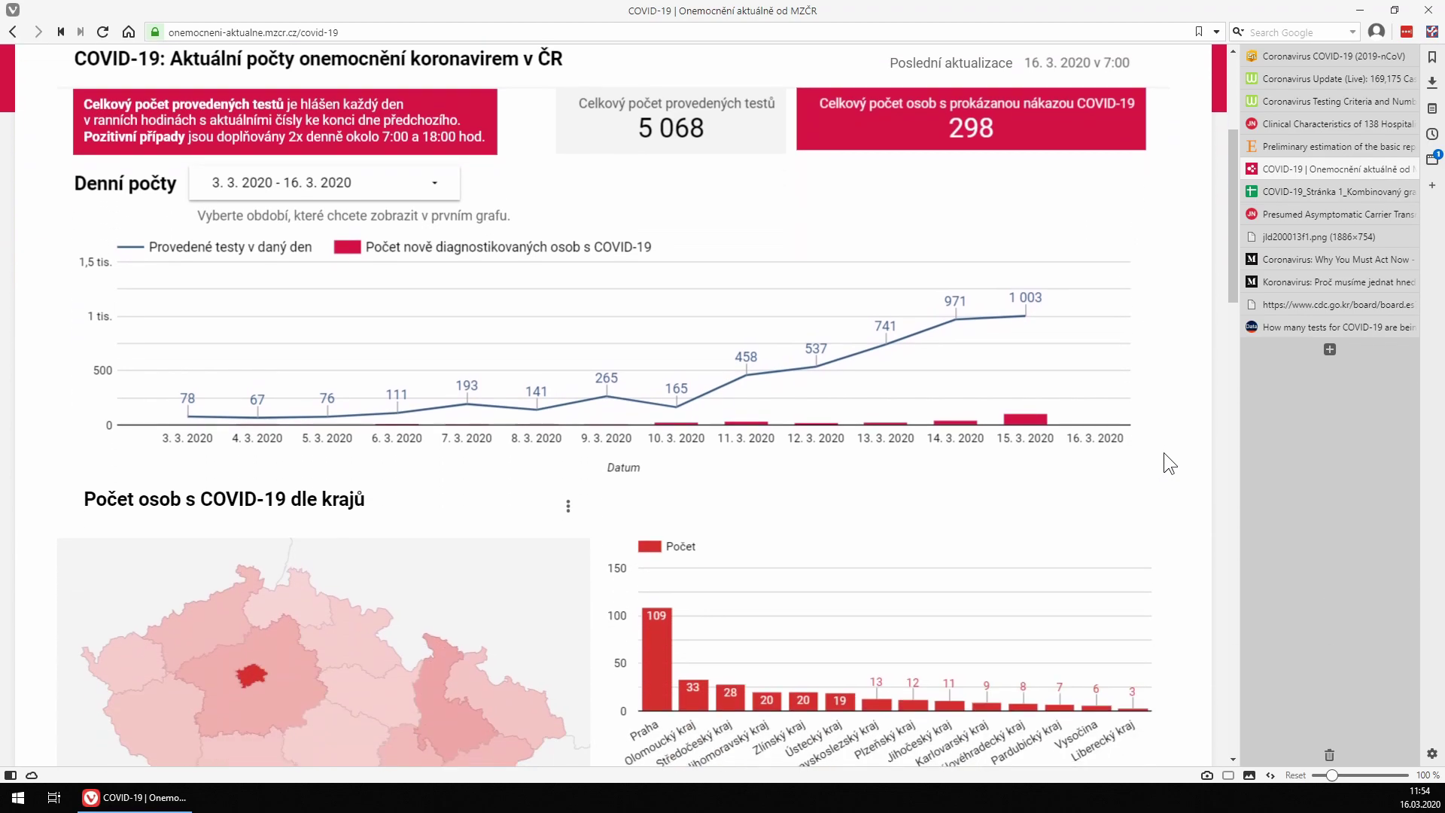
scroll(1165, 452, "down", 1)
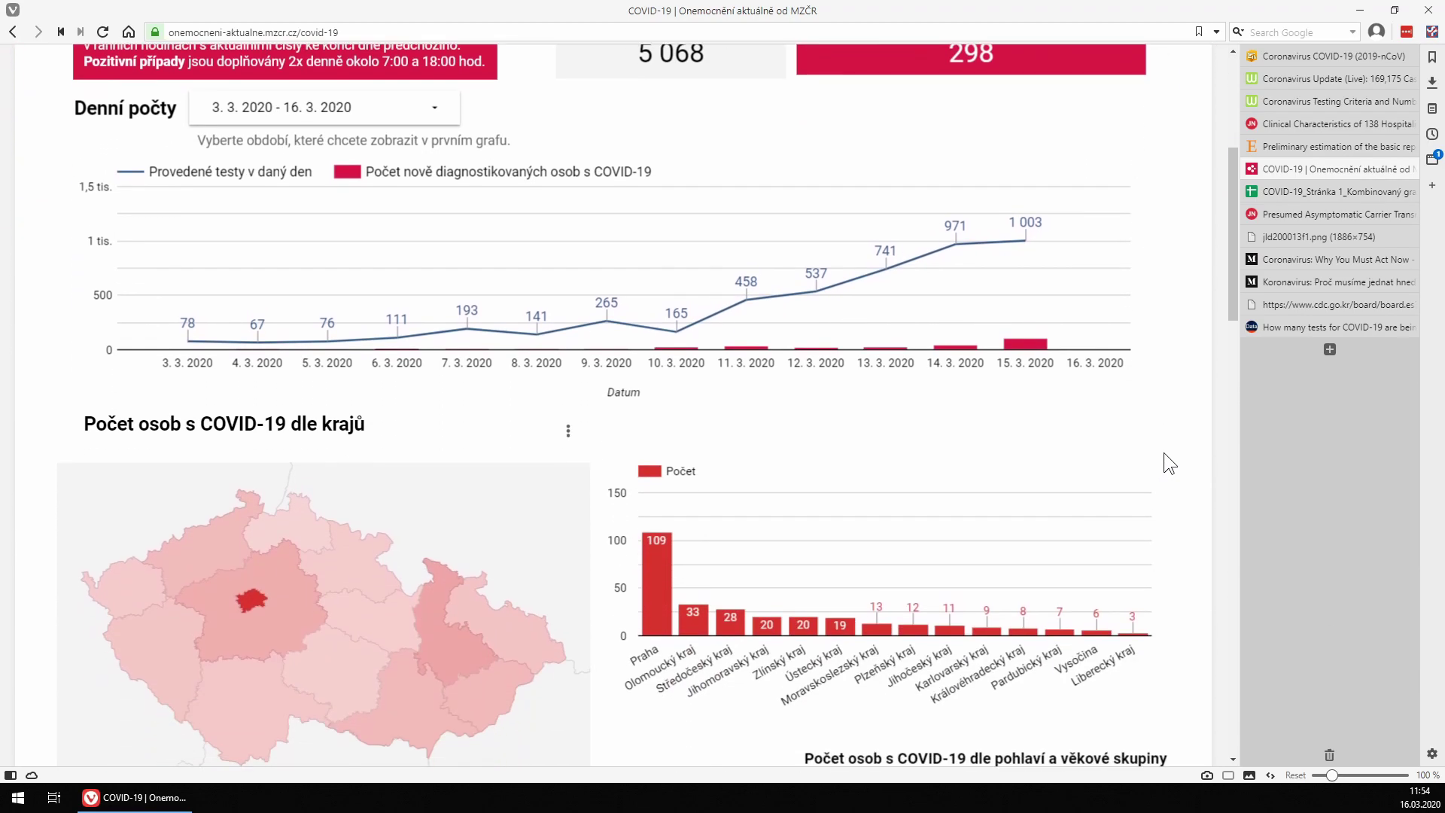
scroll(1164, 453, "down", 2)
scroll(1164, 453, "down", 5)
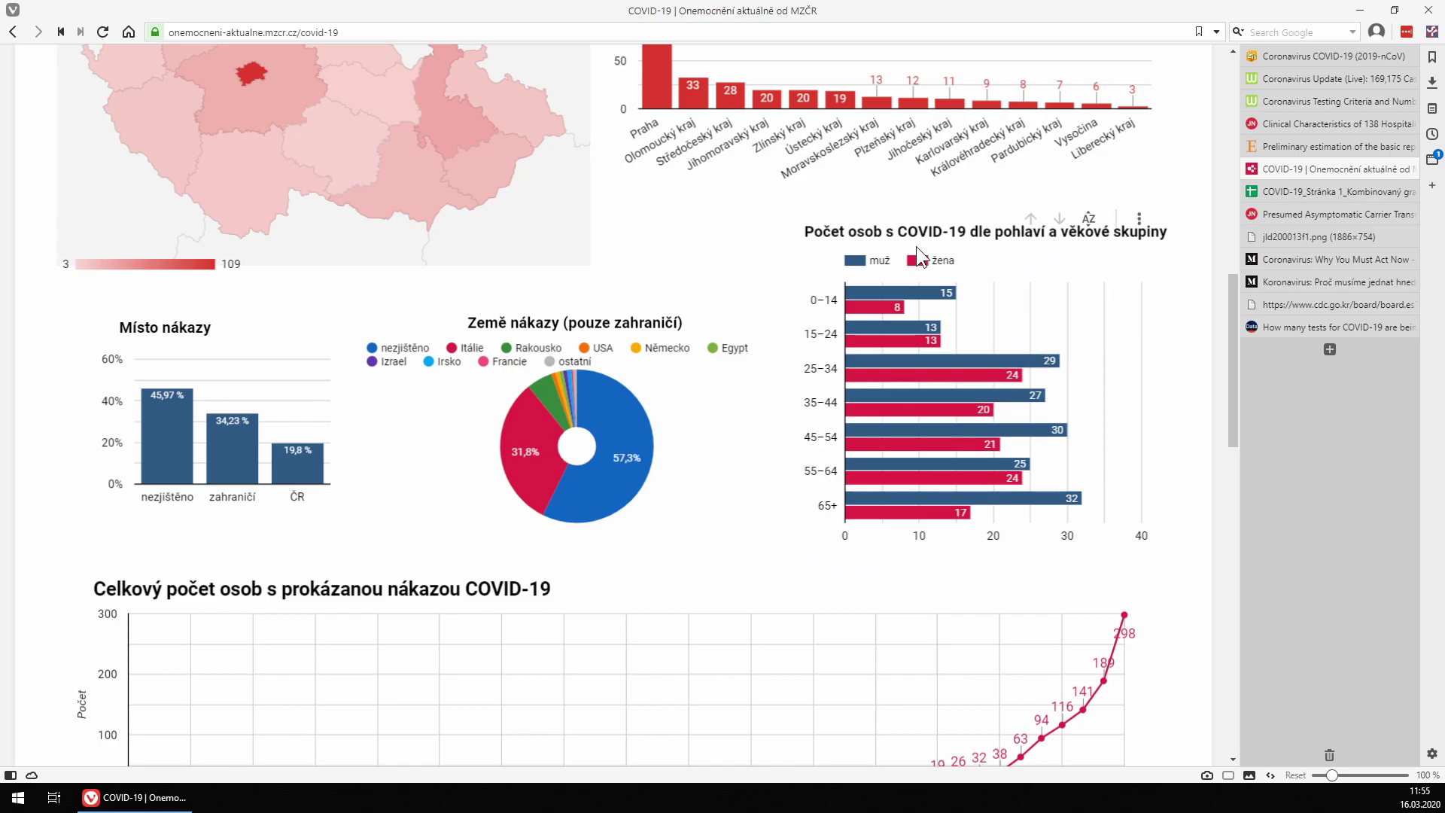
scroll(775, 487, "down", 1)
scroll(808, 462, "down", 12)
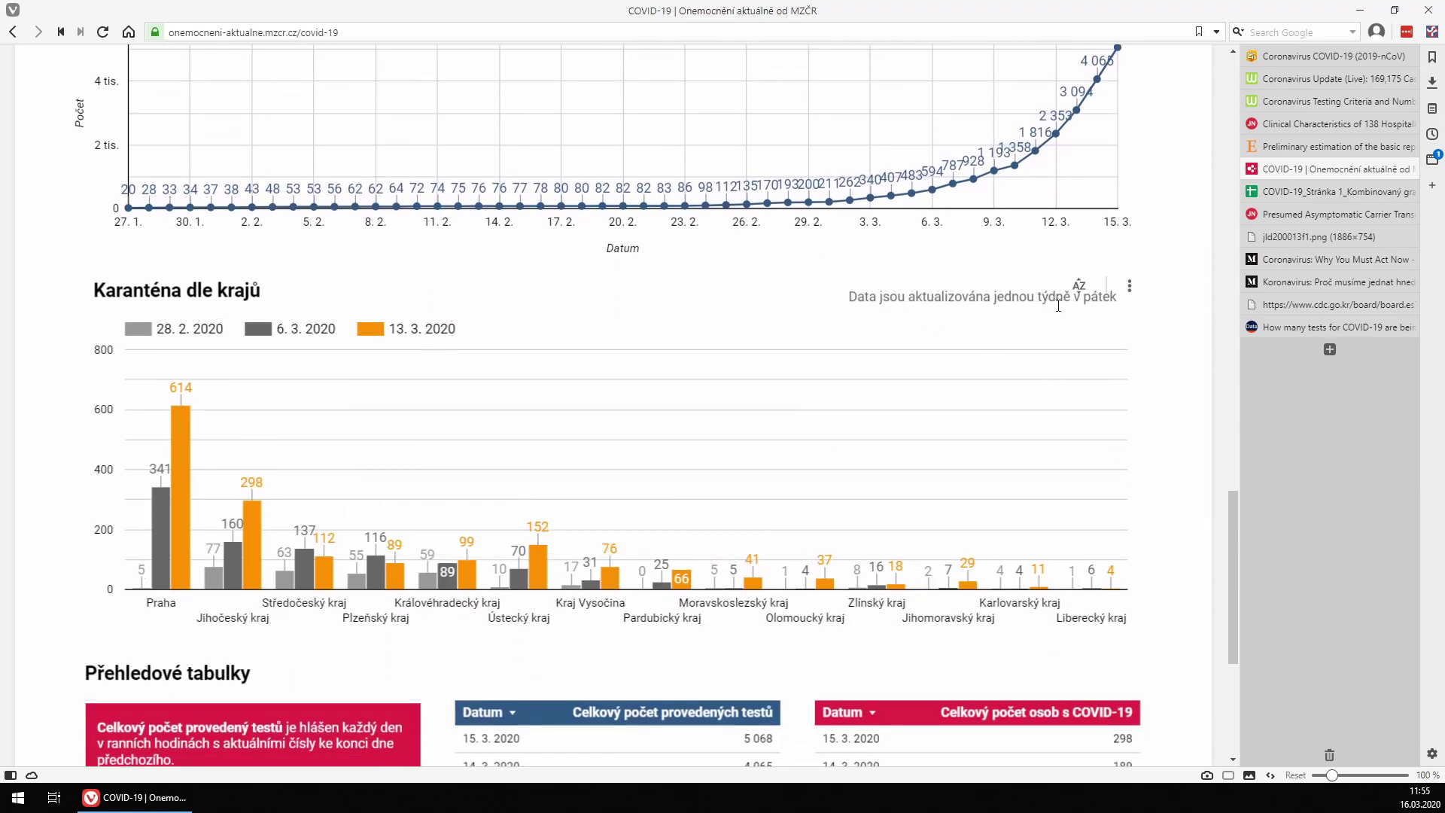
scroll(1190, 443, "down", 2)
scroll(1187, 438, "up", 14)
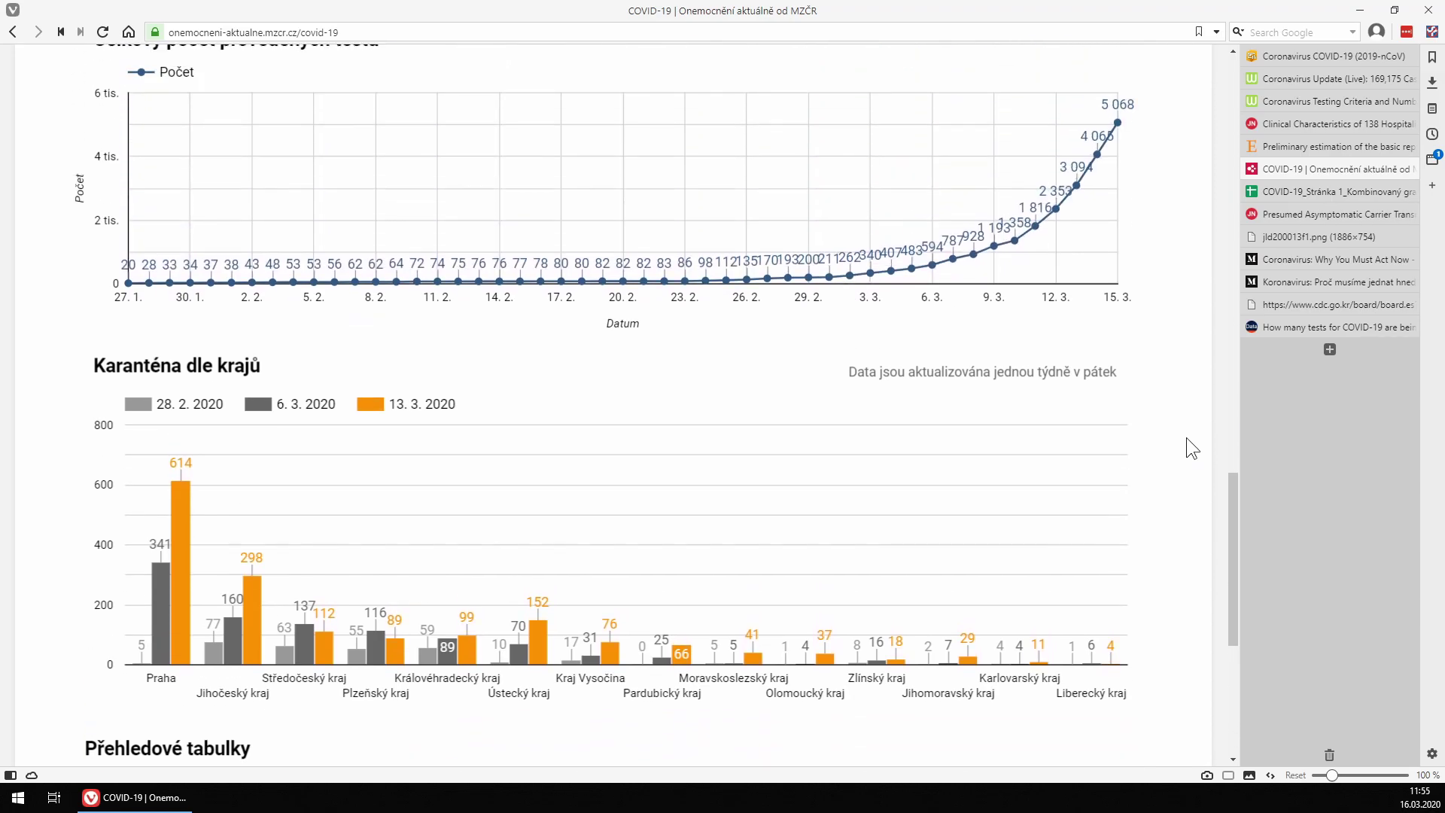
scroll(1184, 406, "up", 9)
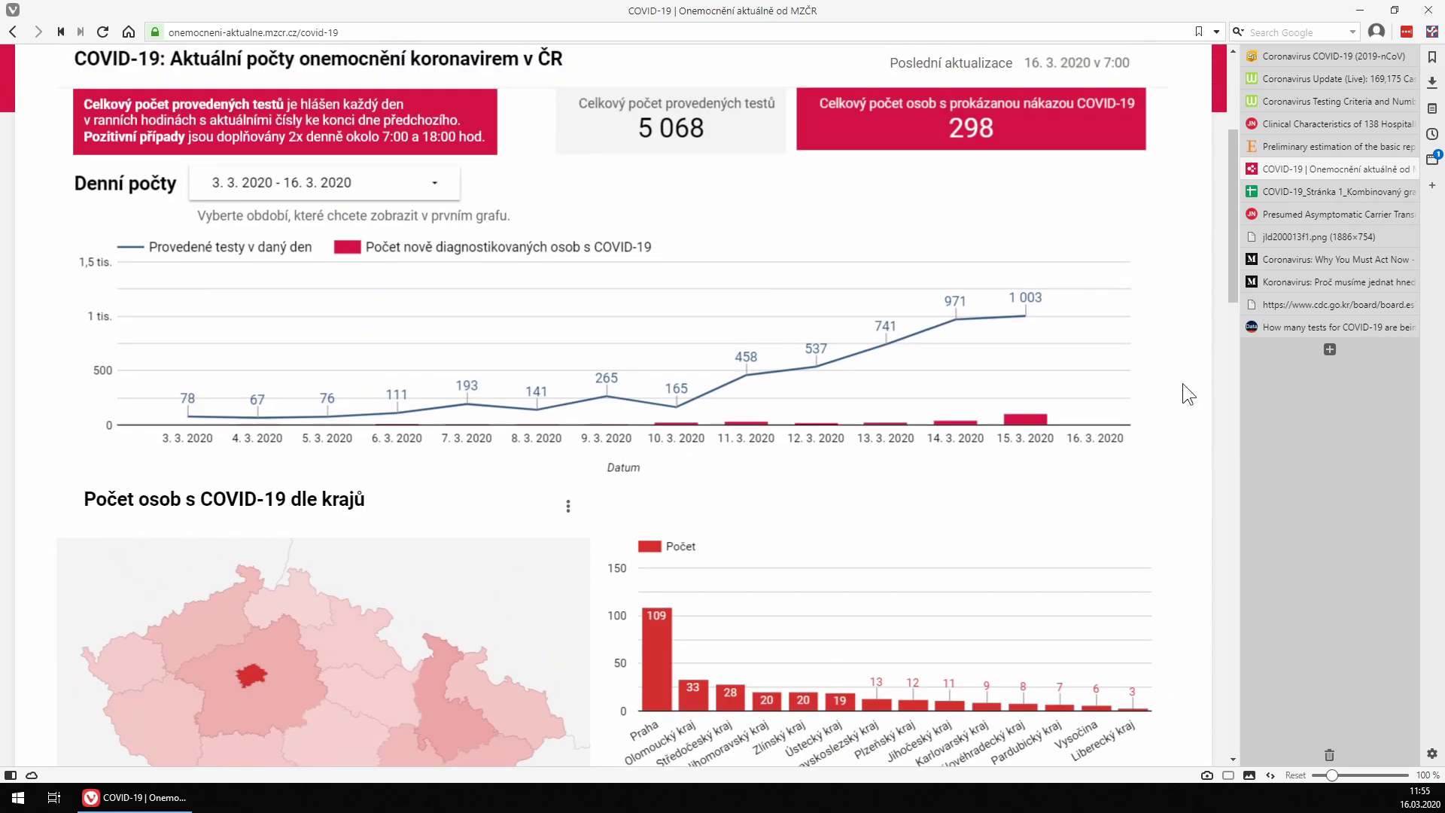
scroll(989, 359, "down", 3)
scroll(988, 359, "down", 7)
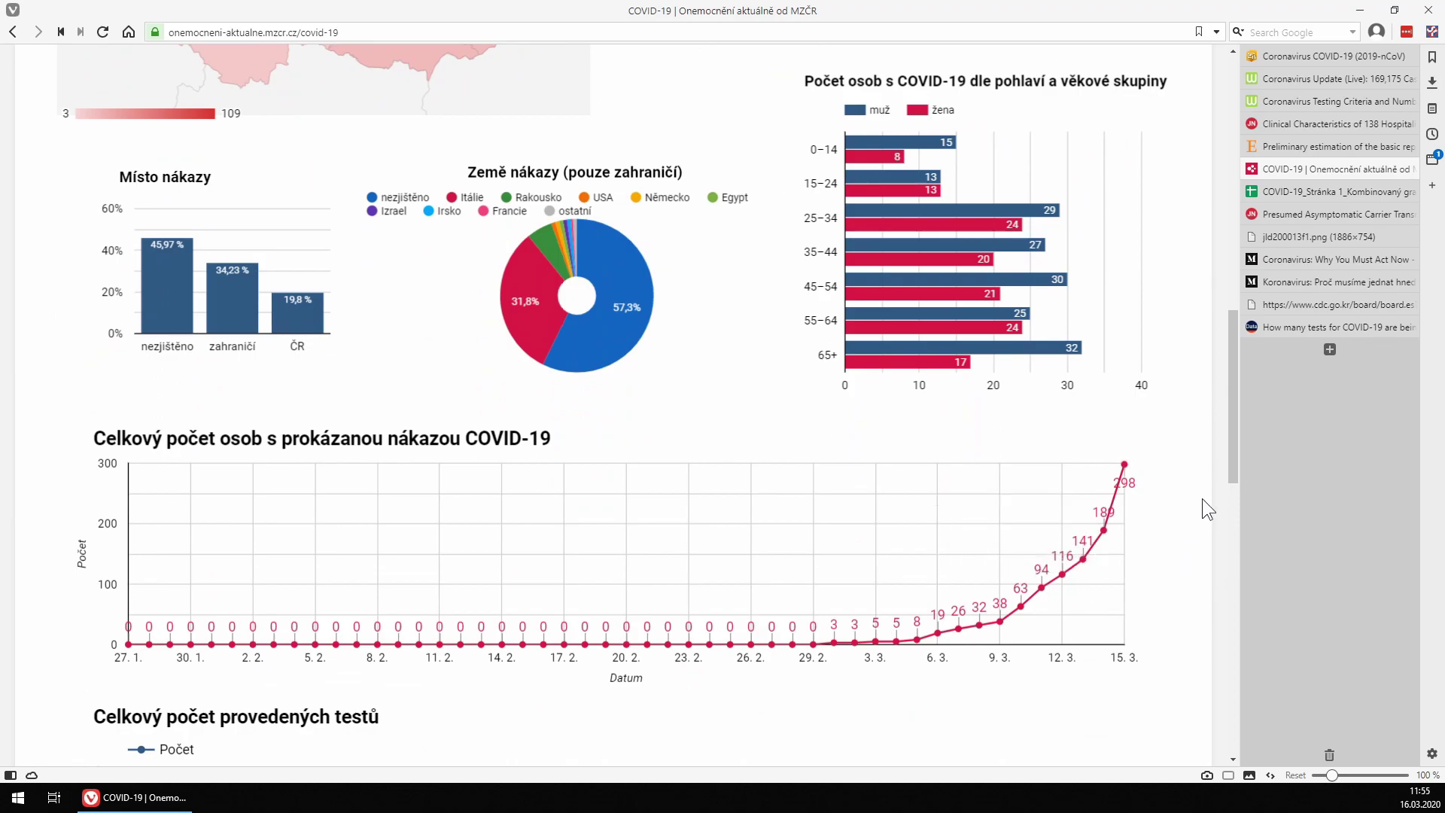
Check the export options of the daily counts chart, including Exportovat do Tabulek, and dismiss them.
scroll(1199, 504, "up", 13)
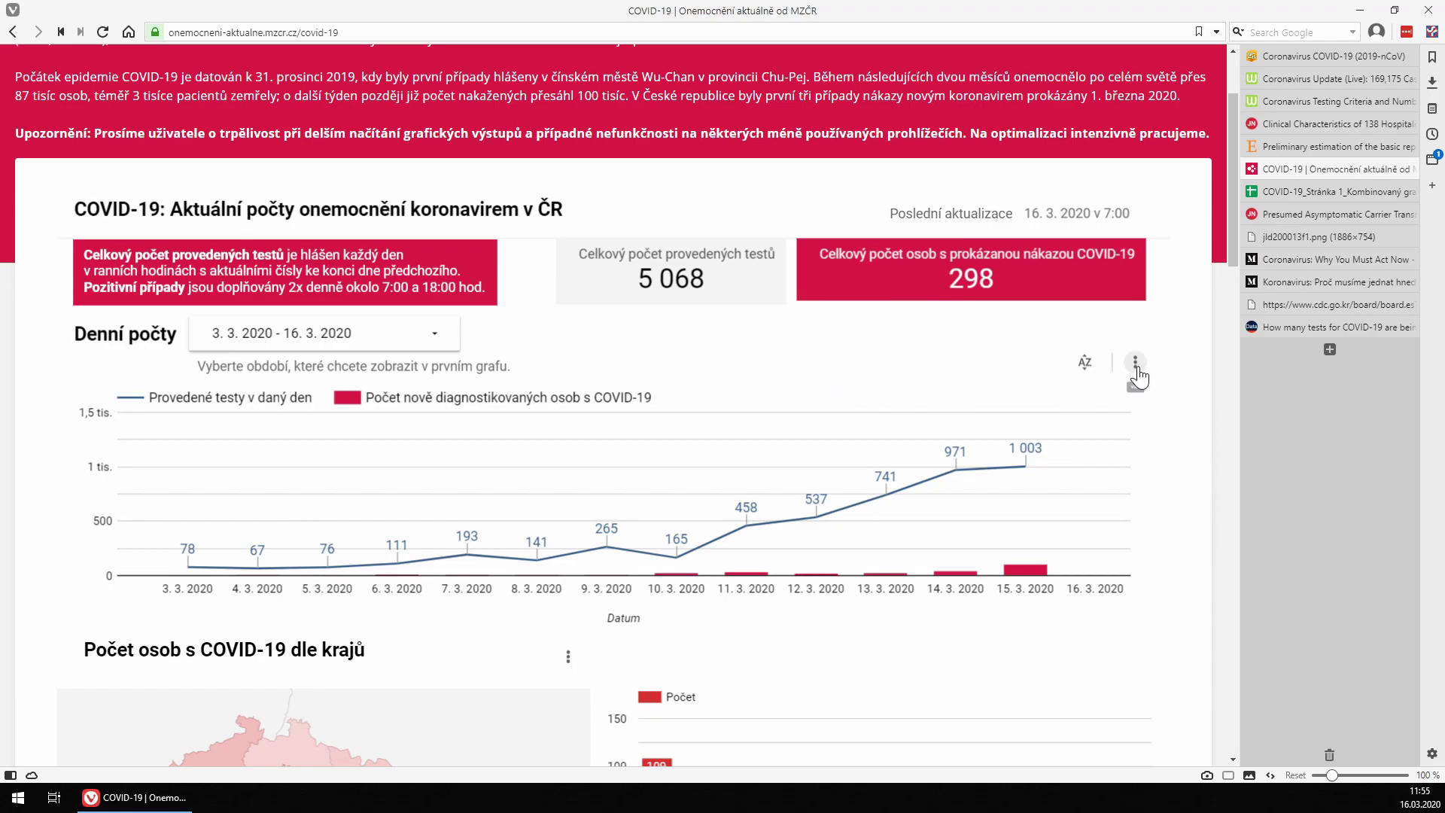
left_click(1135, 365)
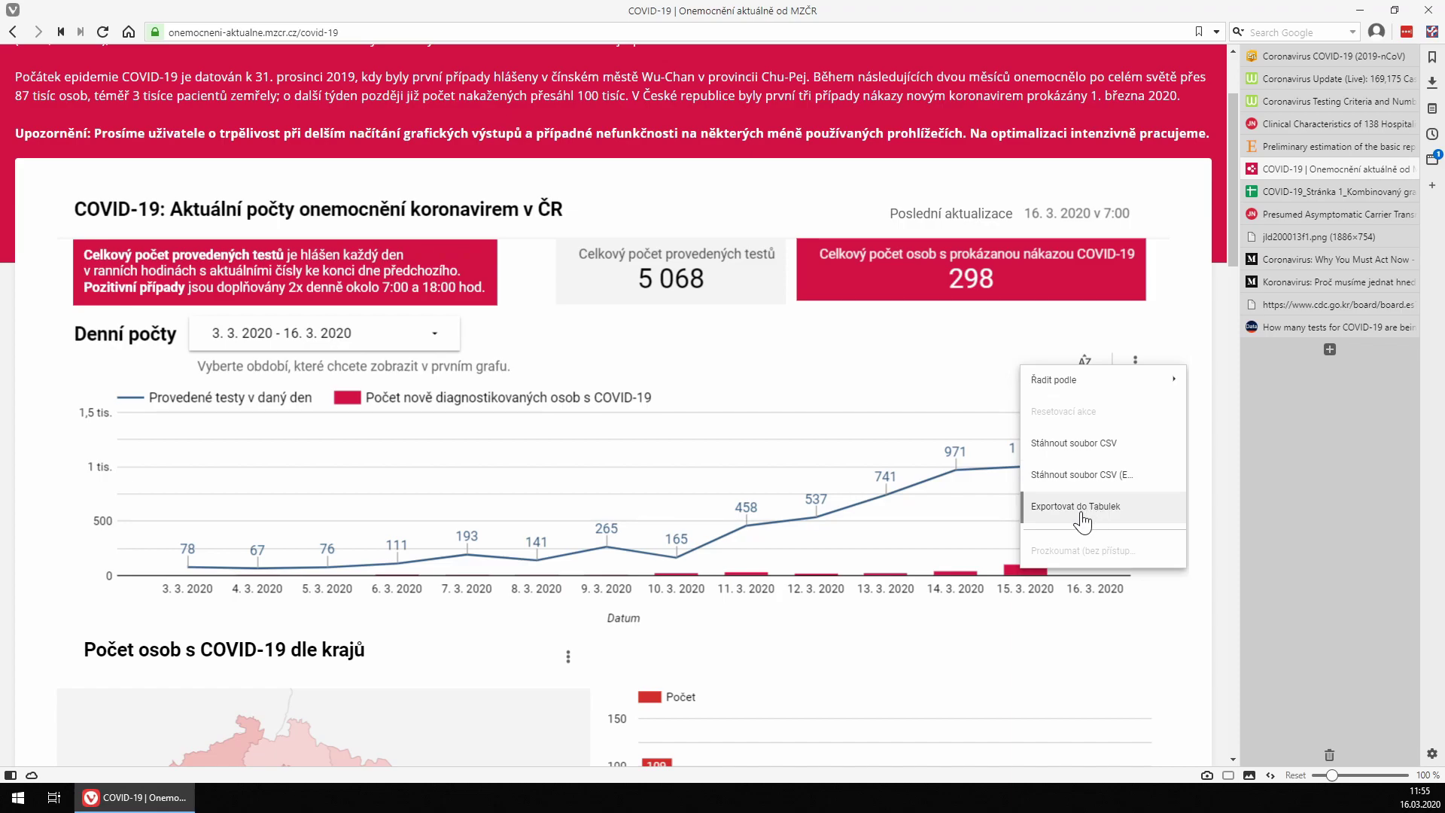
left_click(862, 374)
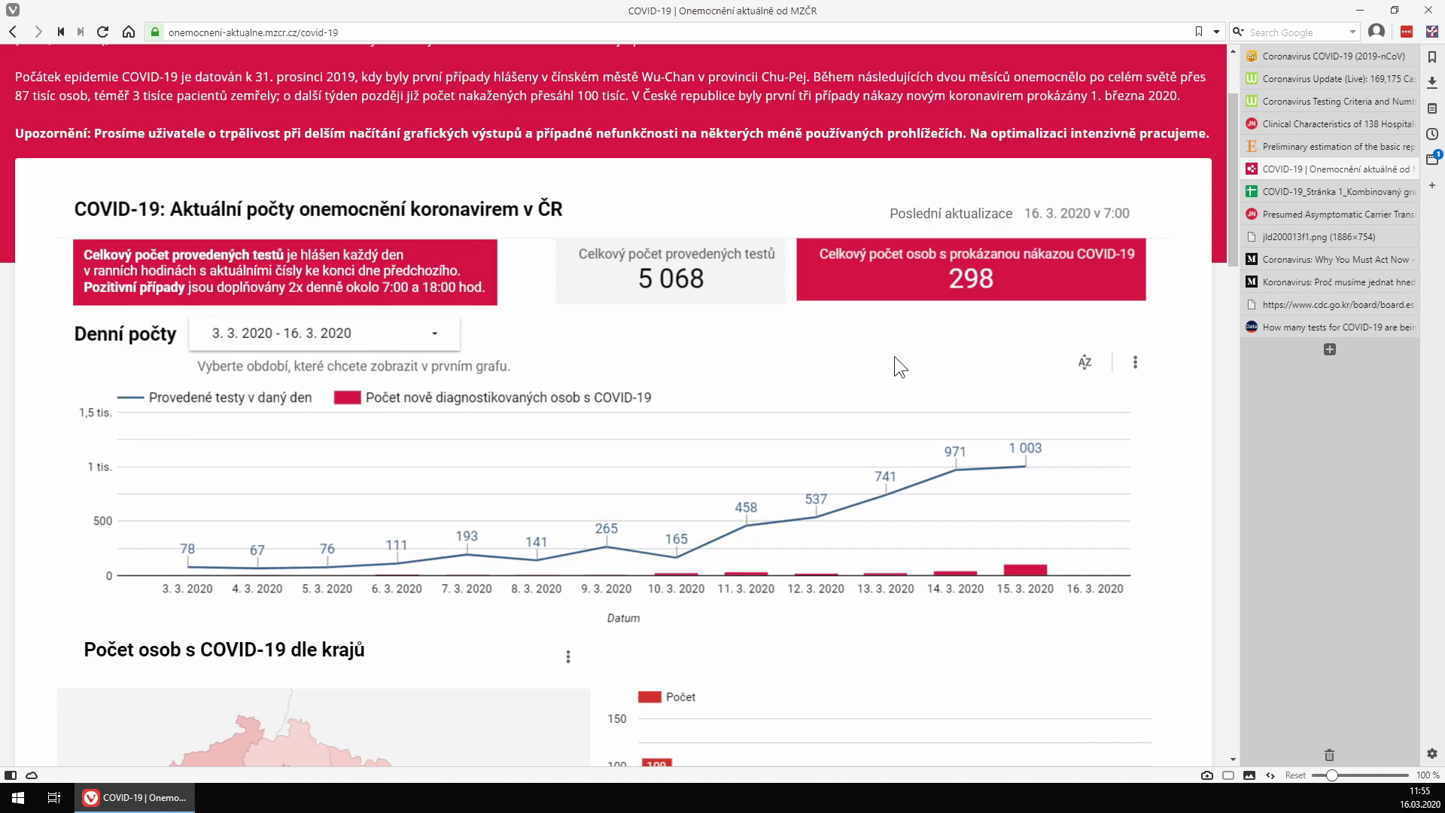
Switch to the COVID-19_Stránka 1_Kombinovaný graf spreadsheet and review the dated test rows from 27 January to 1 March.
left_click(1327, 191)
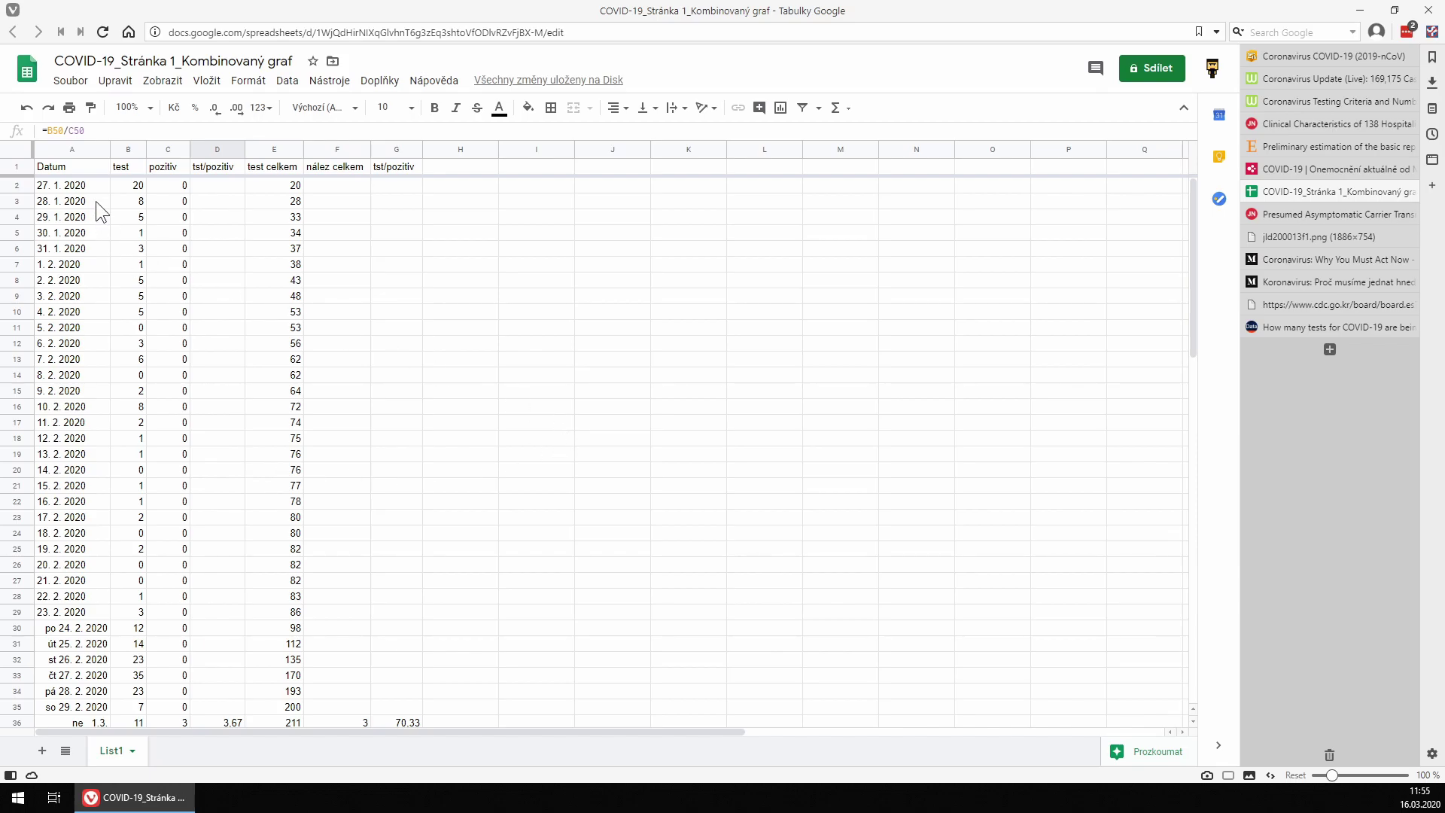
left_click(56, 185)
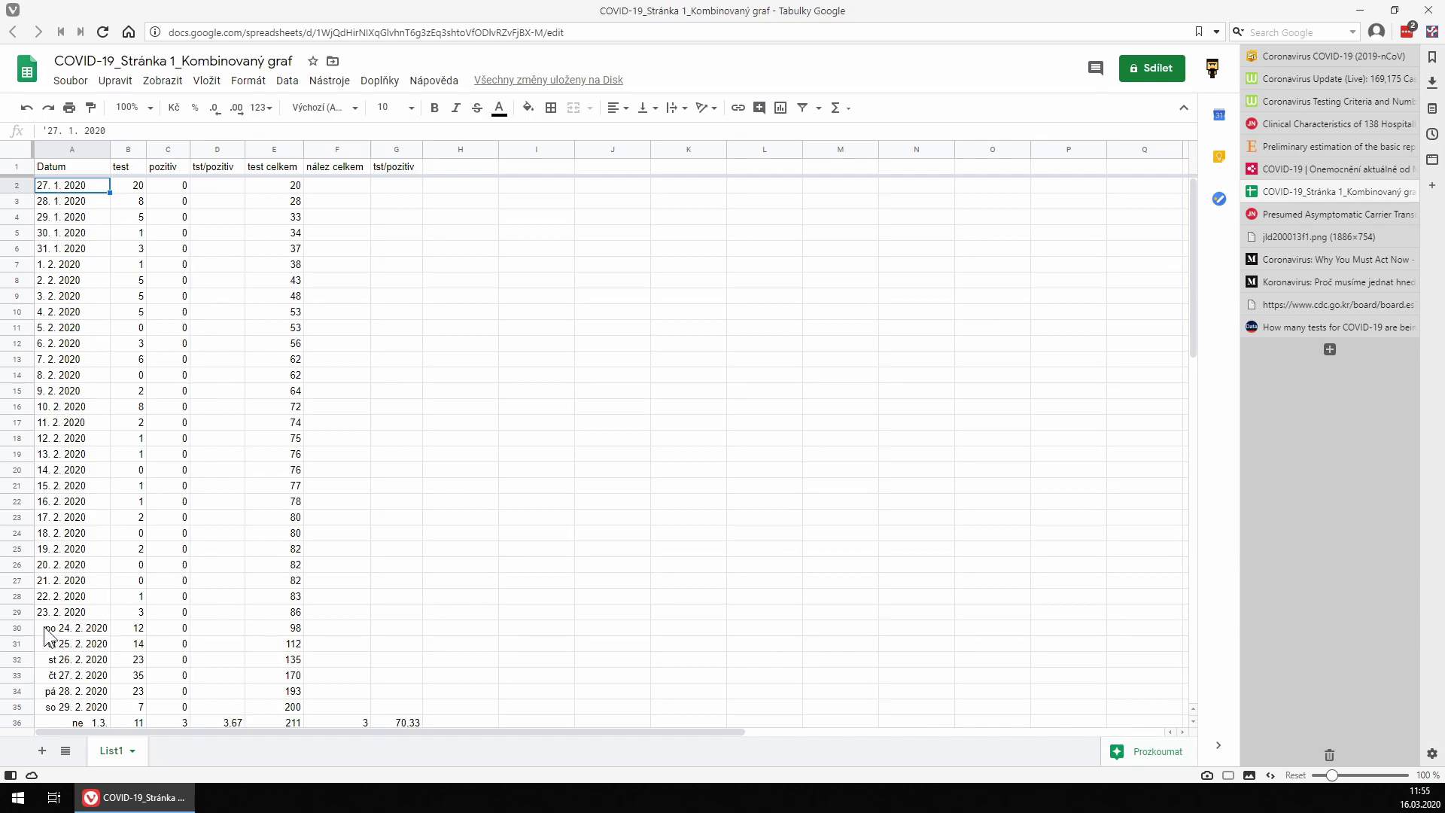
scroll(112, 646, "down", 2)
left_click(80, 615)
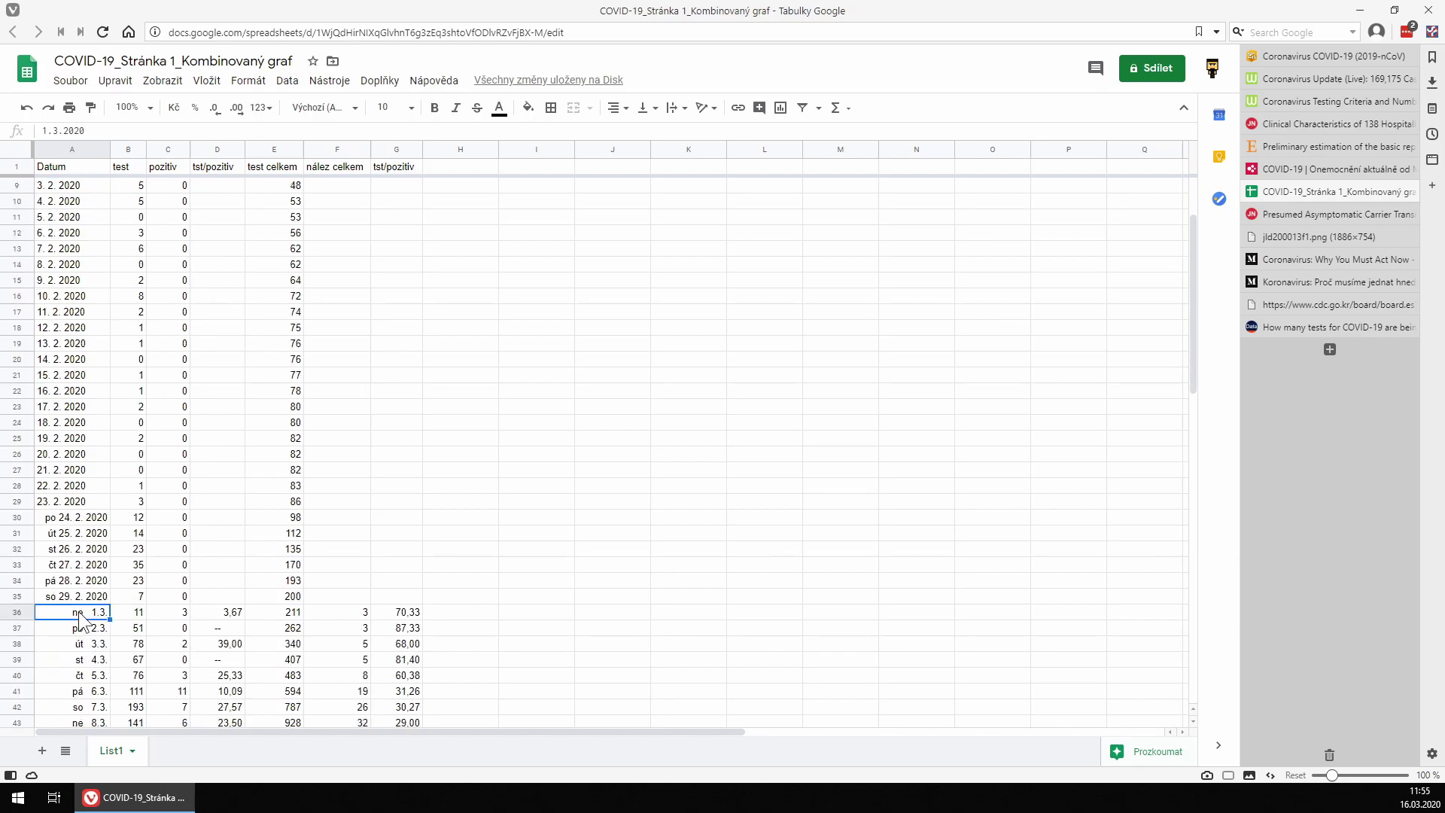
scroll(80, 619, "up", 2)
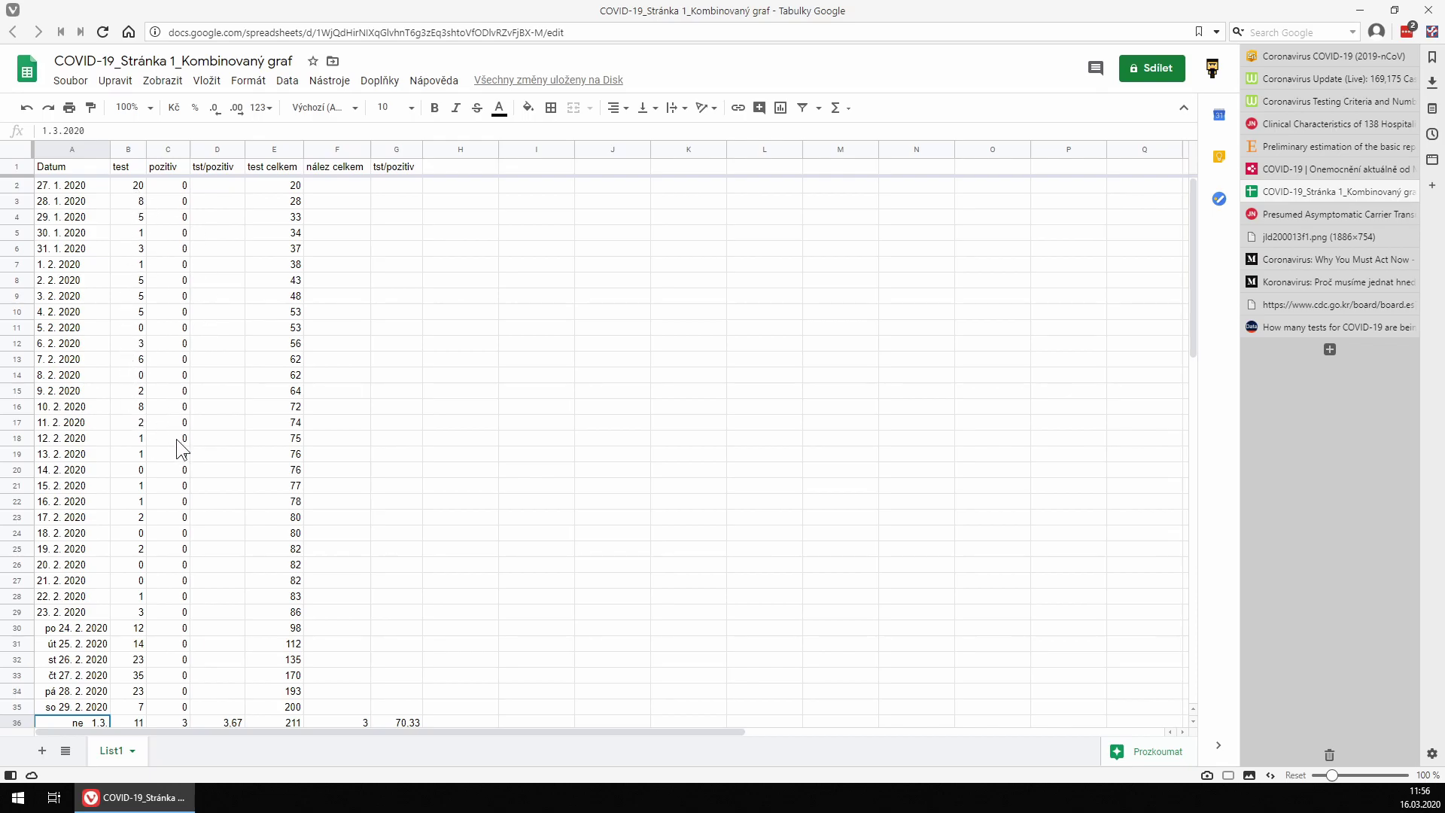
scroll(177, 439, "down", 2)
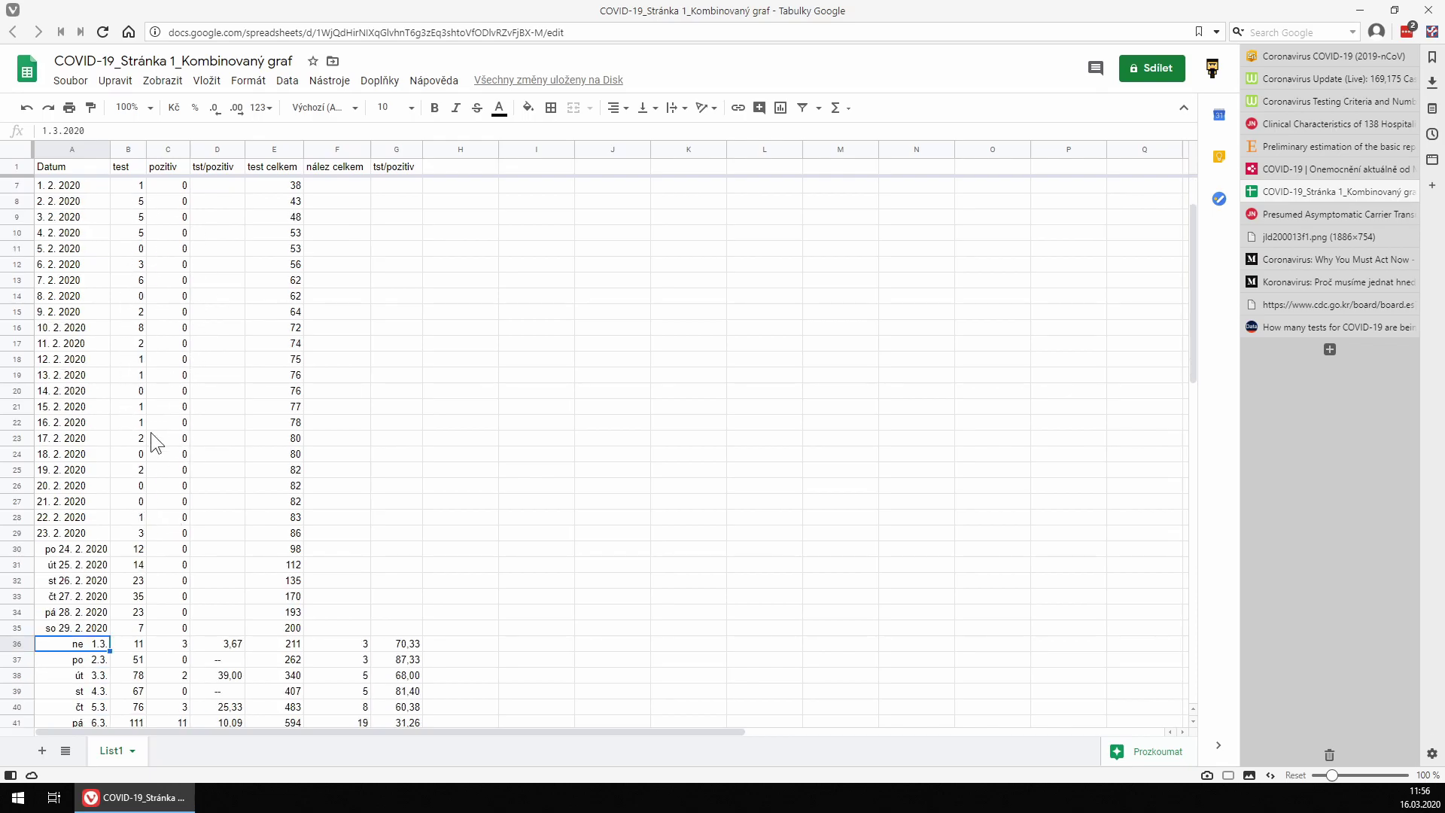
scroll(150, 437, "down", 2)
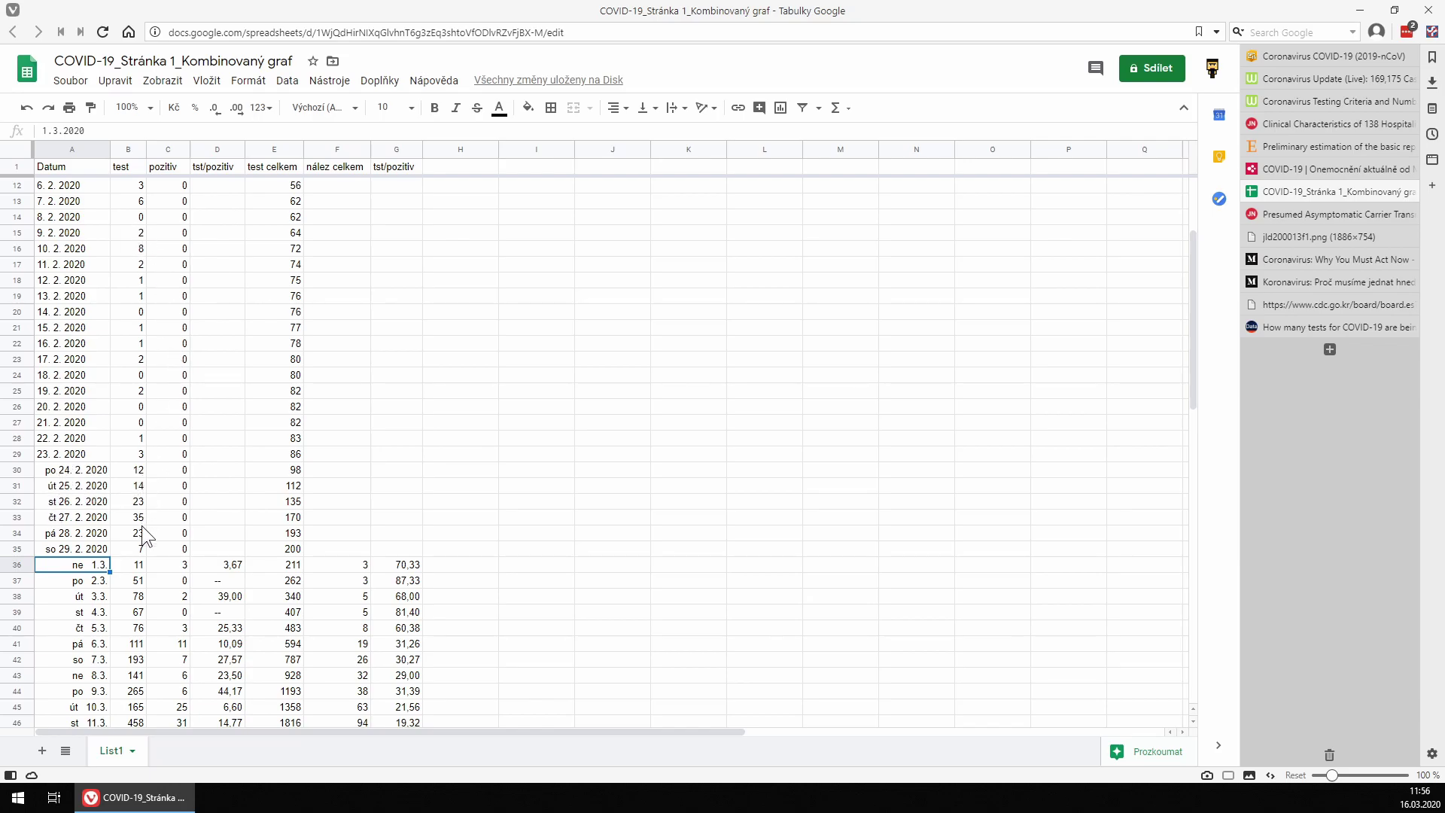
Examine the daily test counts for 24–28 February, plus the tests, positives and cumulative tests for 29 February.
left_click(54, 474)
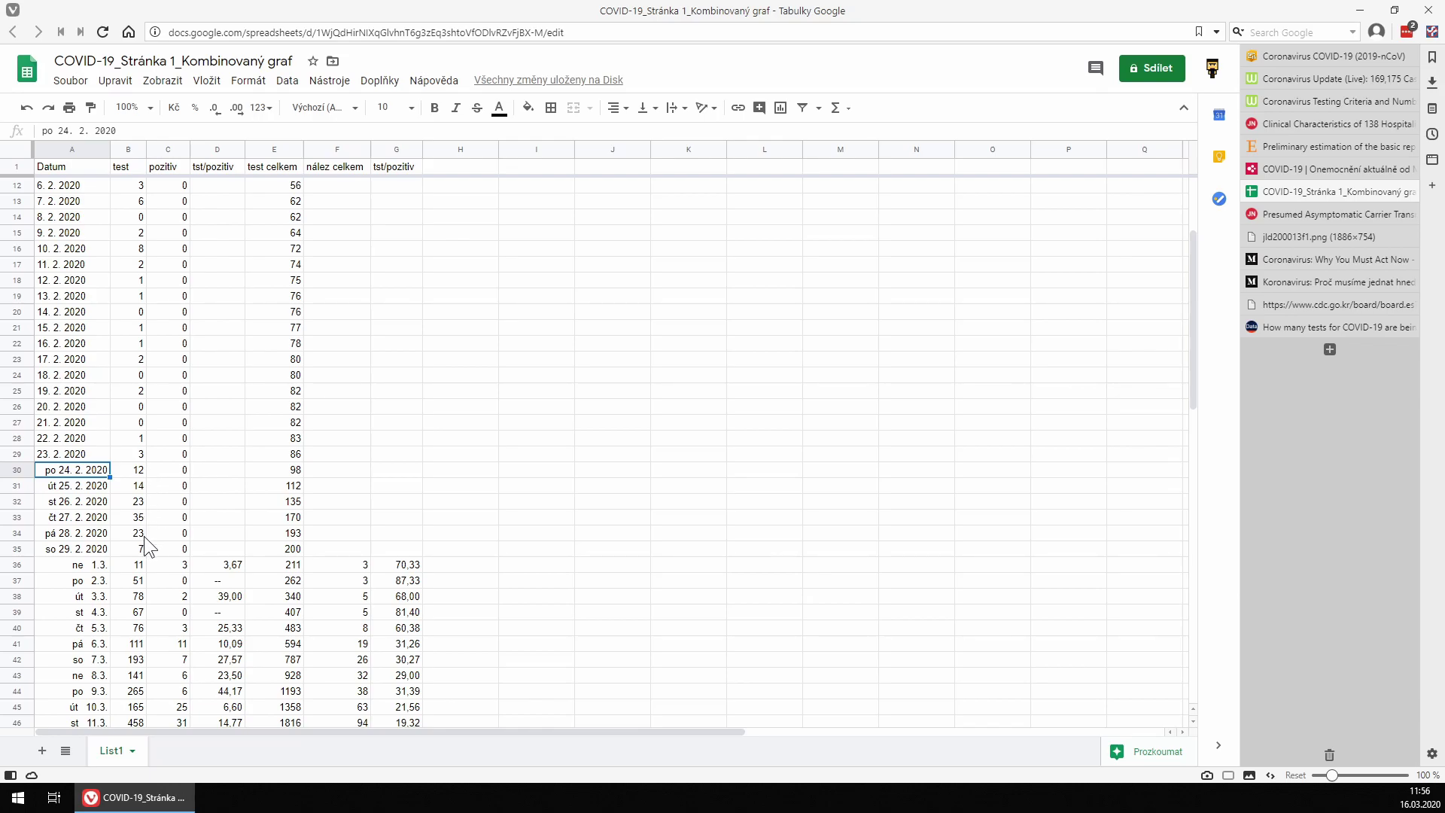
left_click_drag(135, 476, 130, 536)
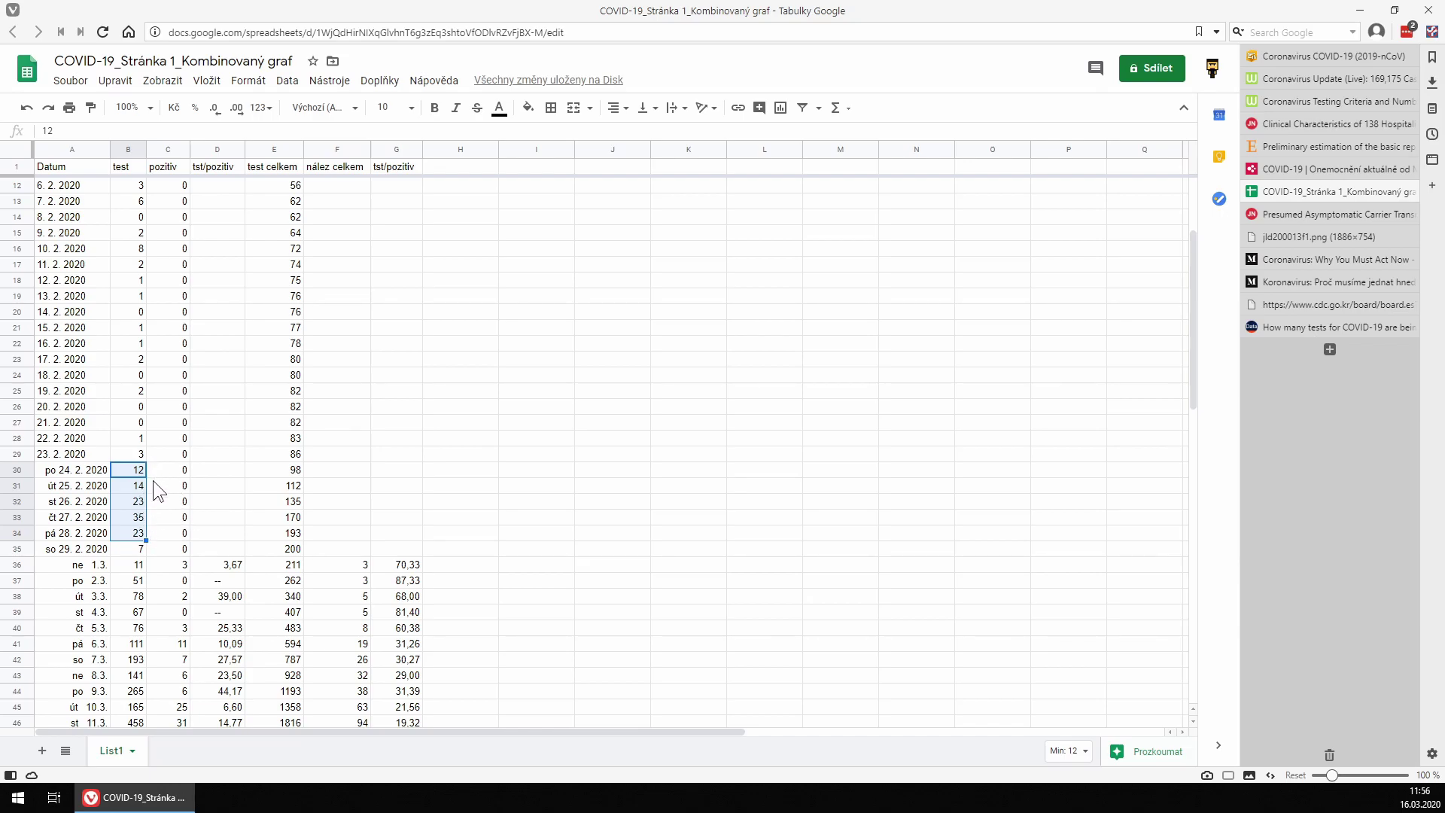
scroll(154, 480, "down", 2)
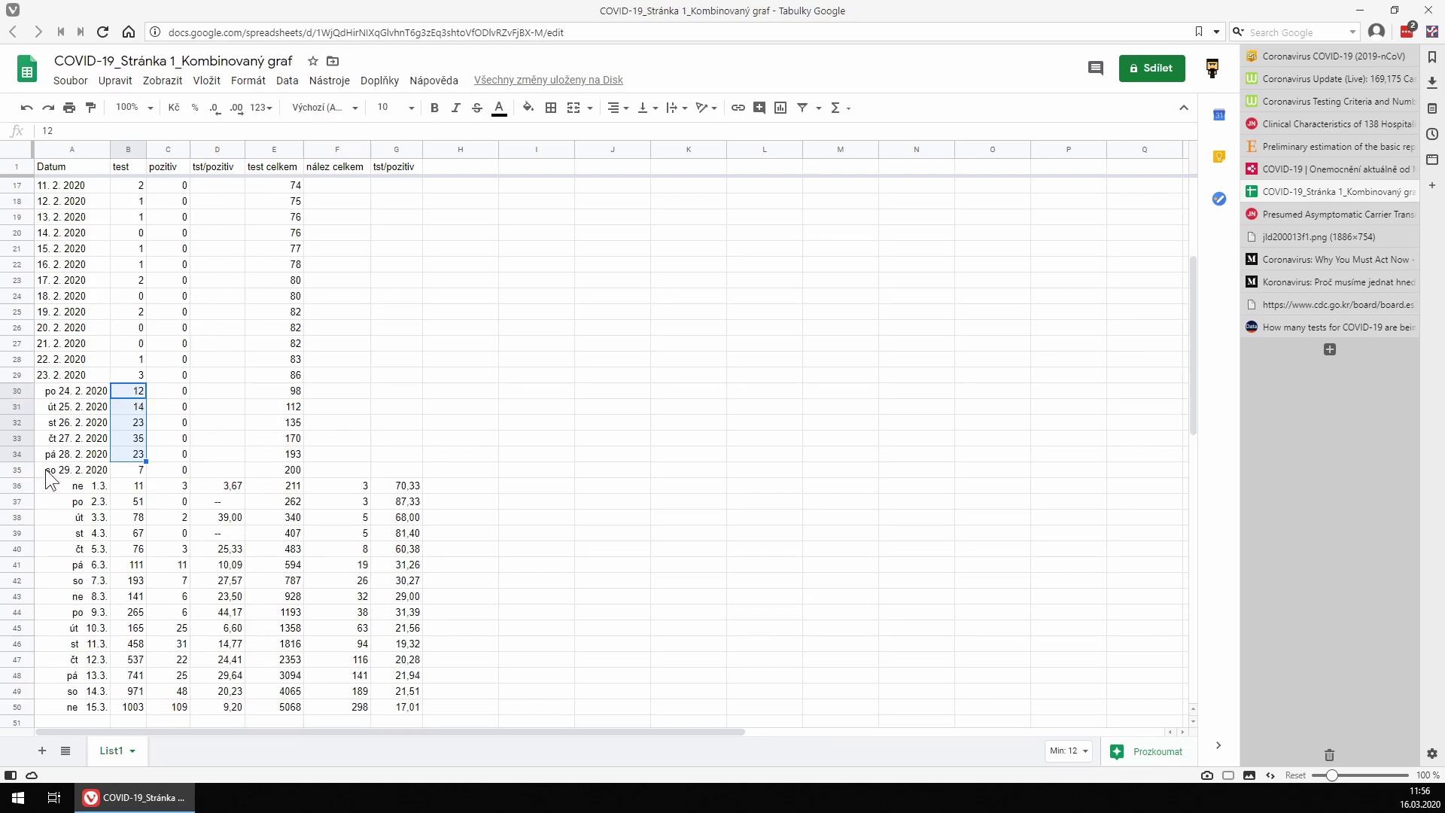
left_click(139, 471)
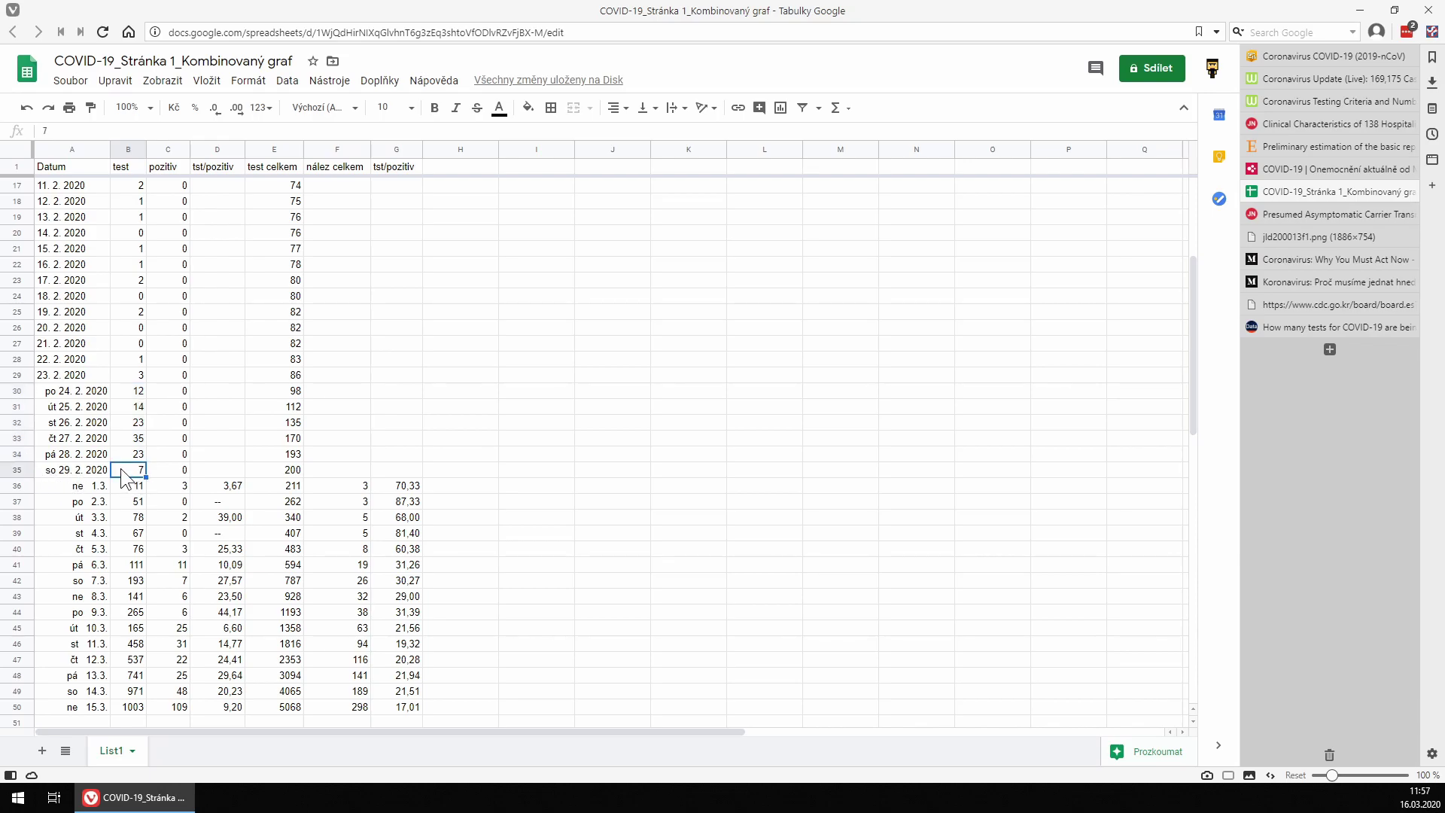
left_click(178, 471)
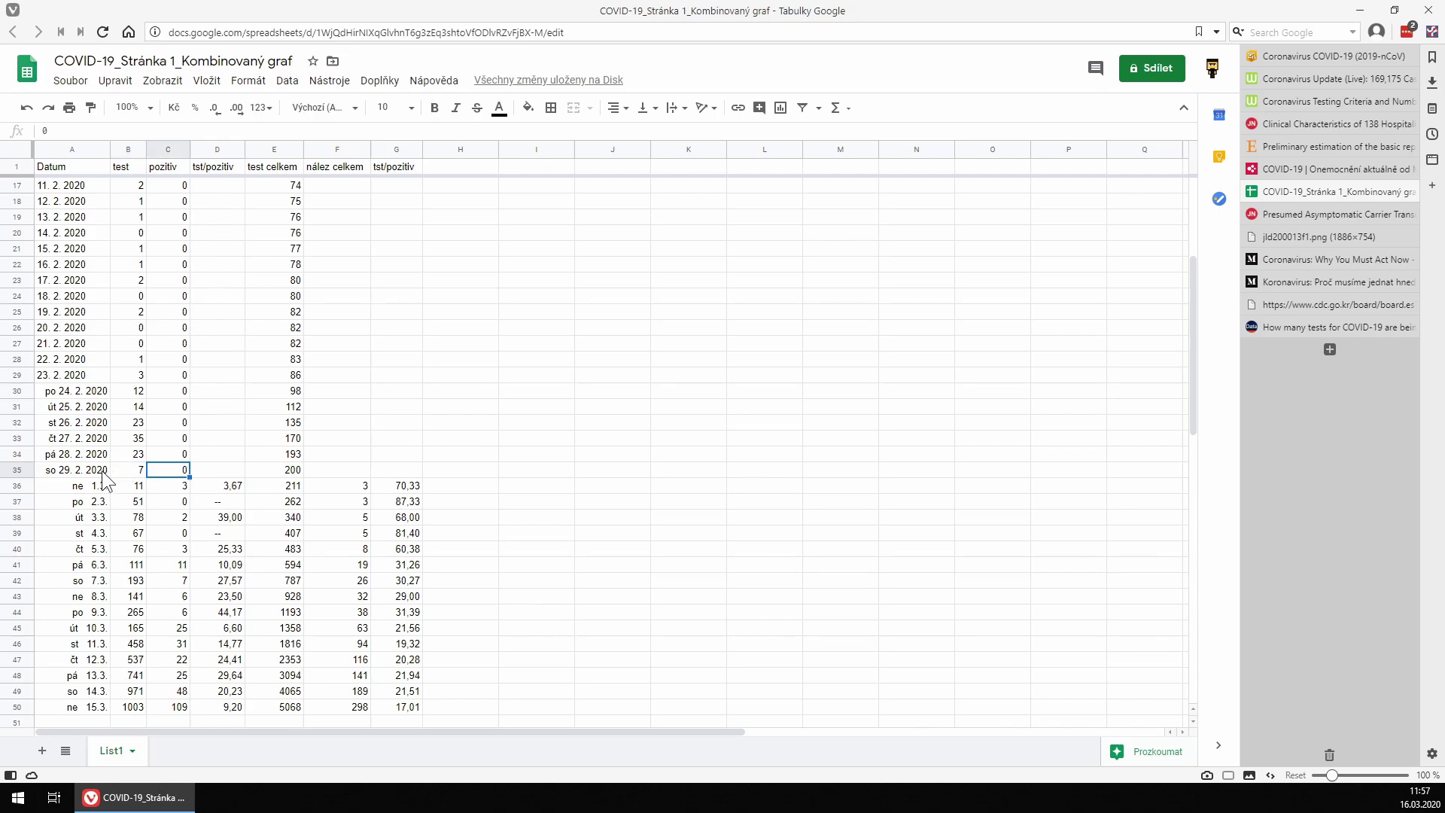
left_click(296, 476)
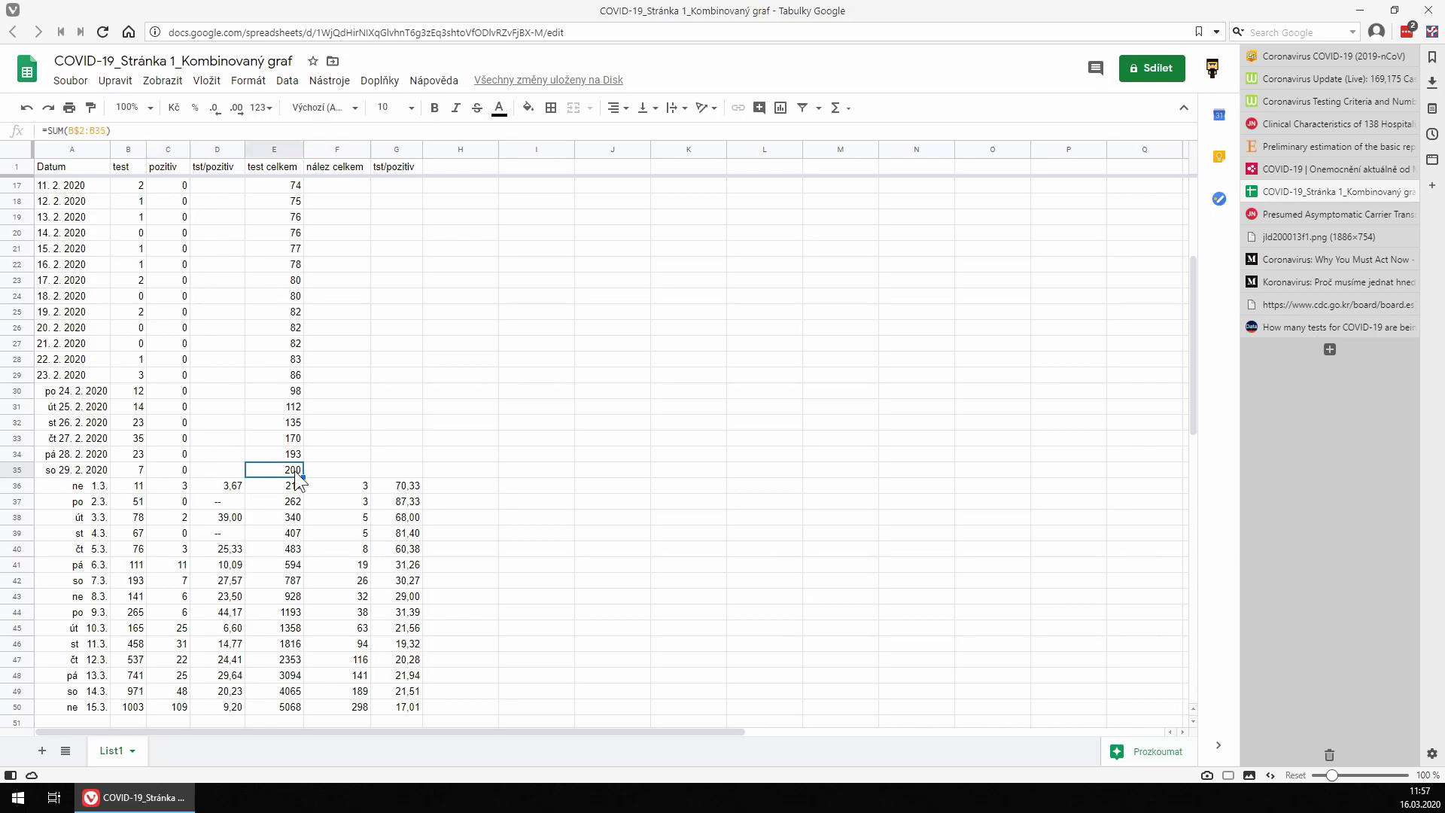
Examine the tests and positives in the 1 March row and move on to the 2 March row.
left_click(73, 487)
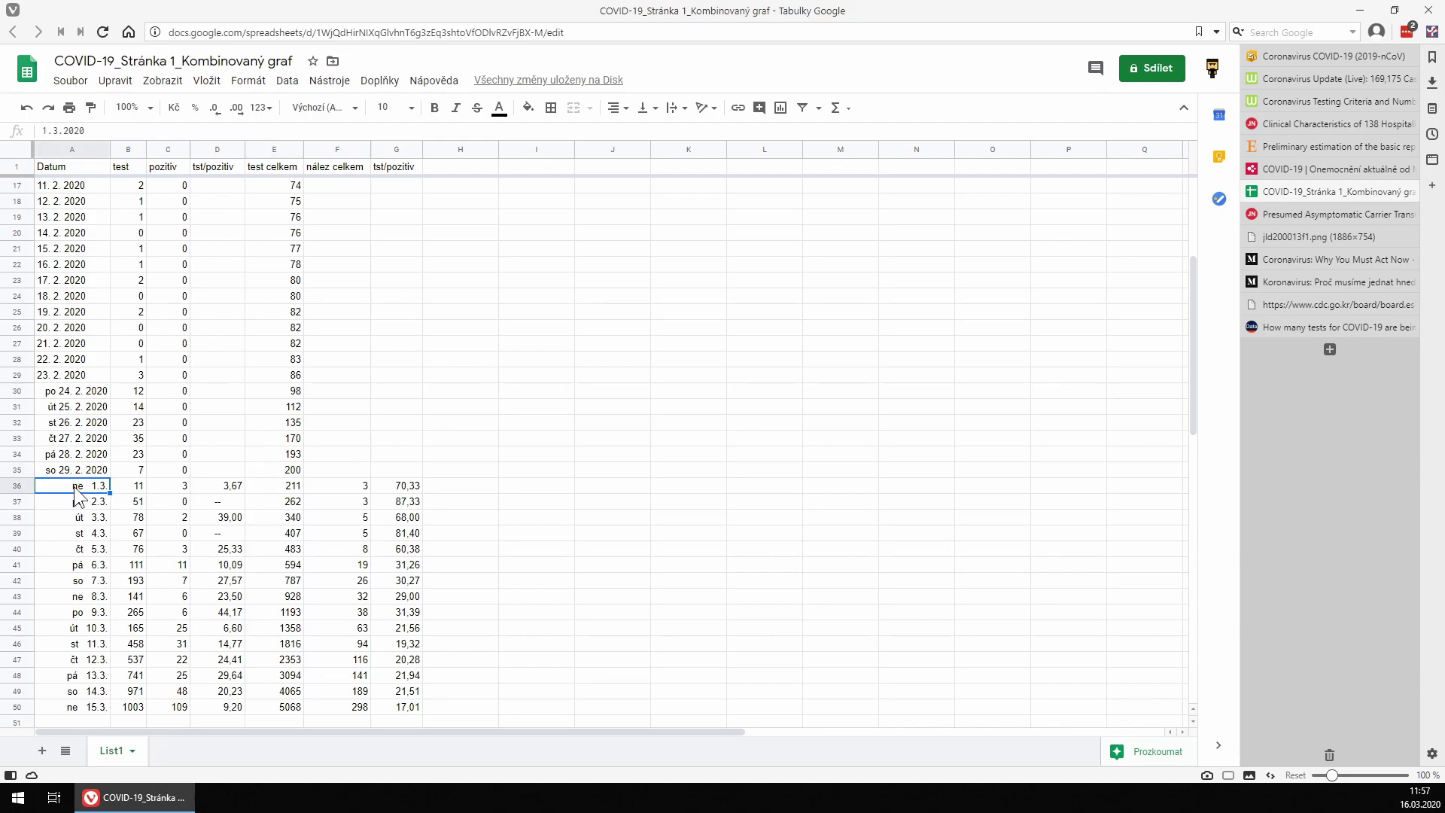
left_click(137, 486)
left_click(184, 487)
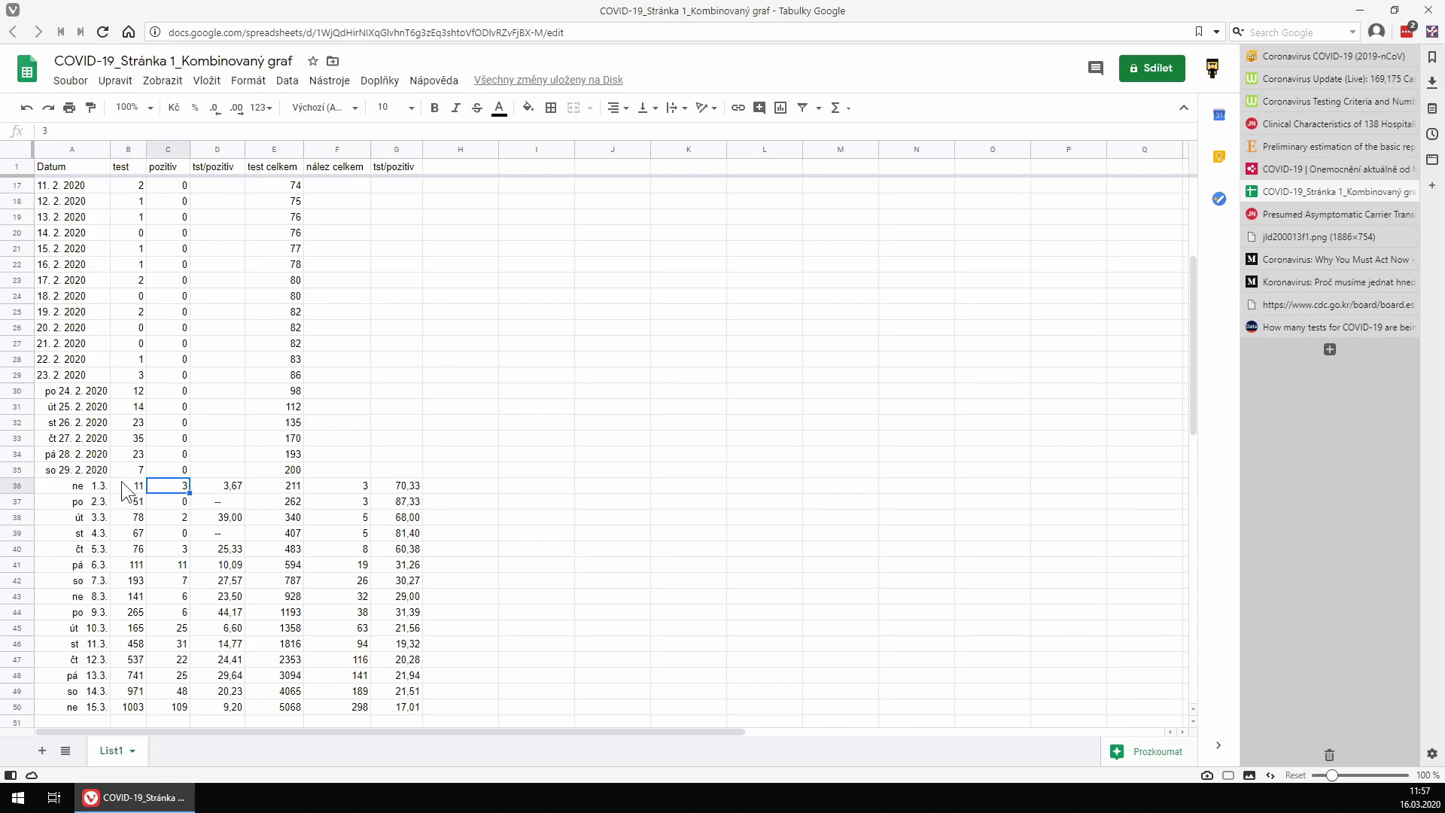
scroll(121, 486, "down", 1)
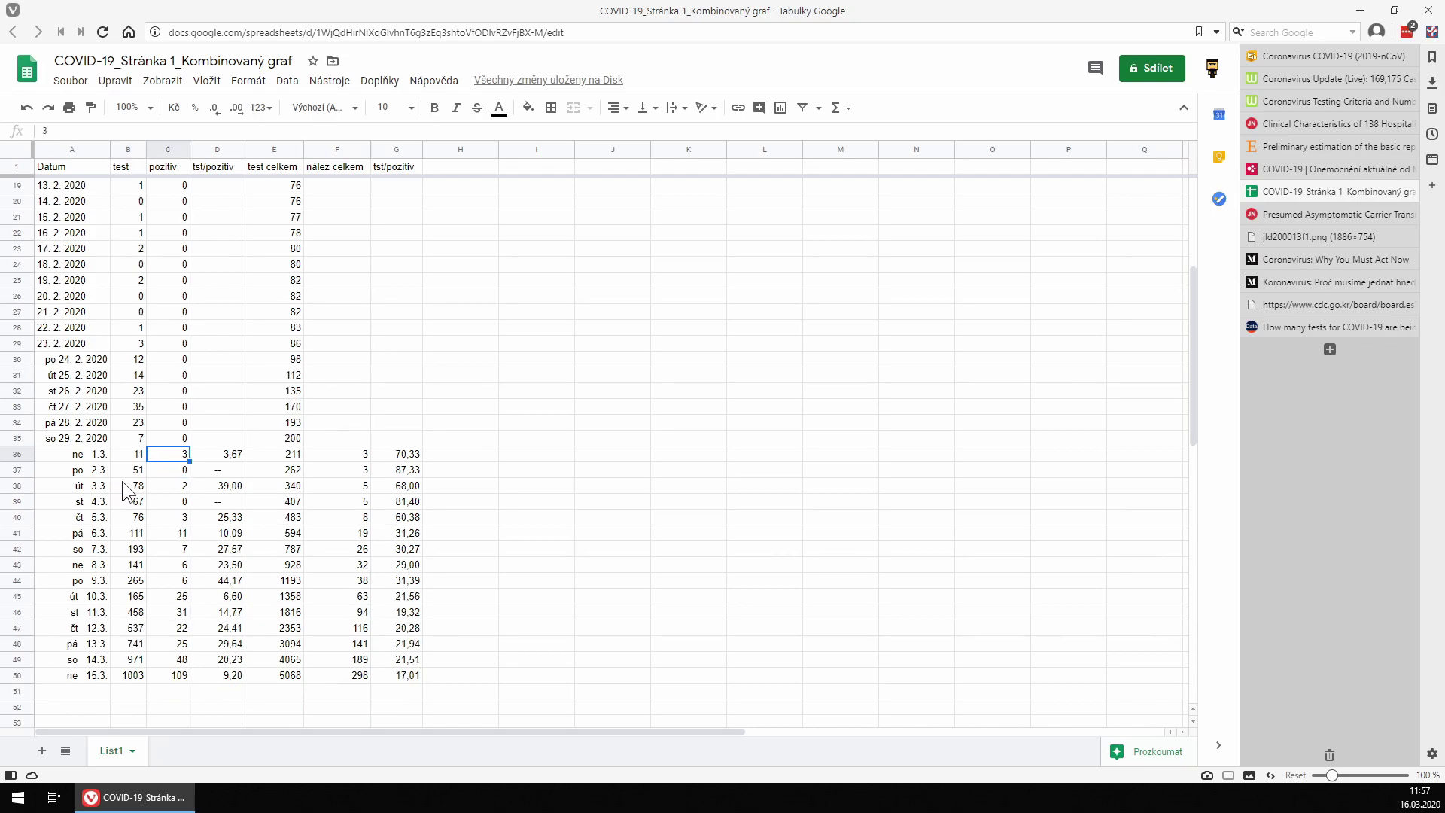
left_click(79, 469)
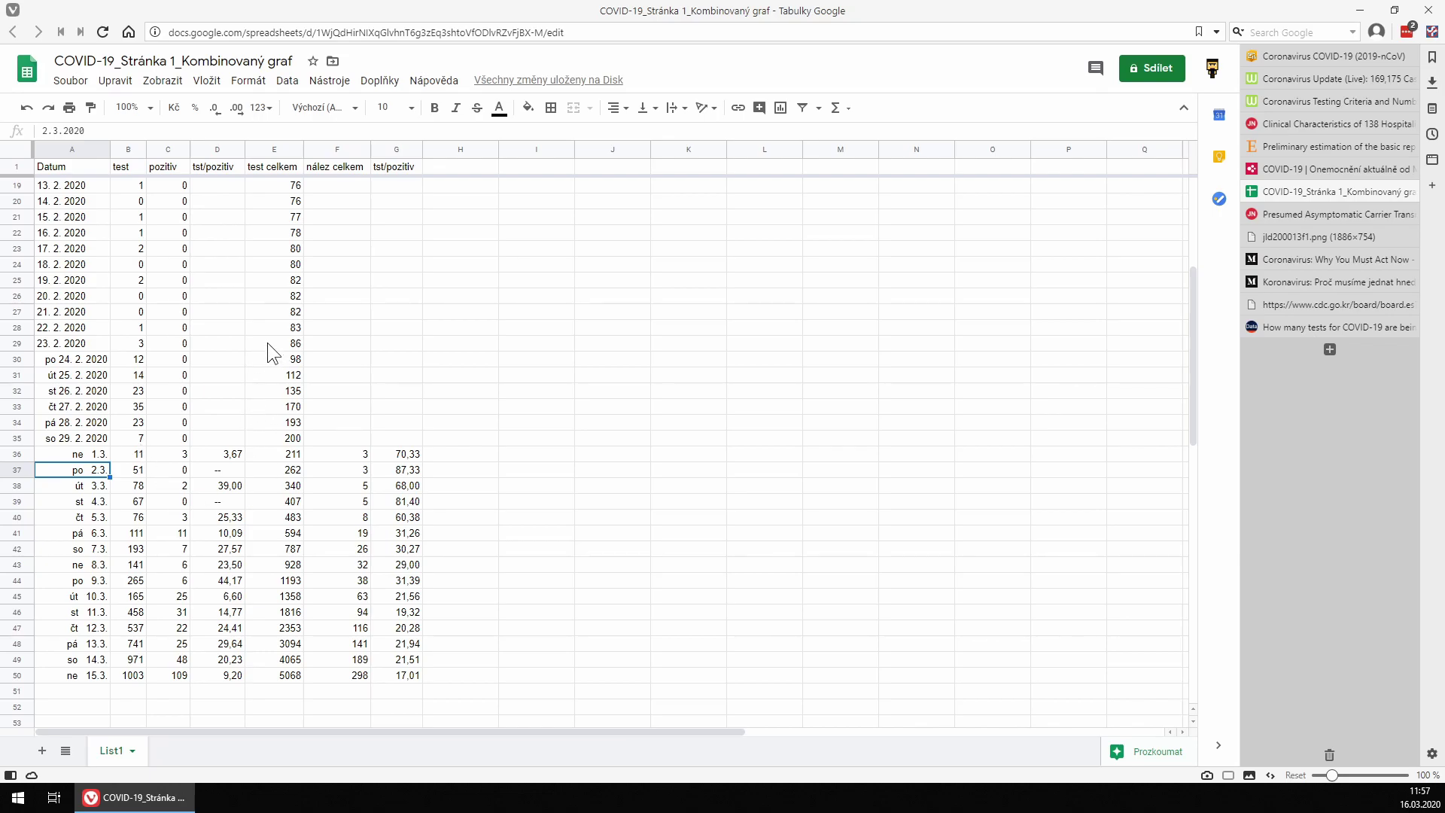
Review the March rows and inspect the cumulative tests, cumulative positives and their ratio for 15 March.
scroll(268, 342, "down", 3)
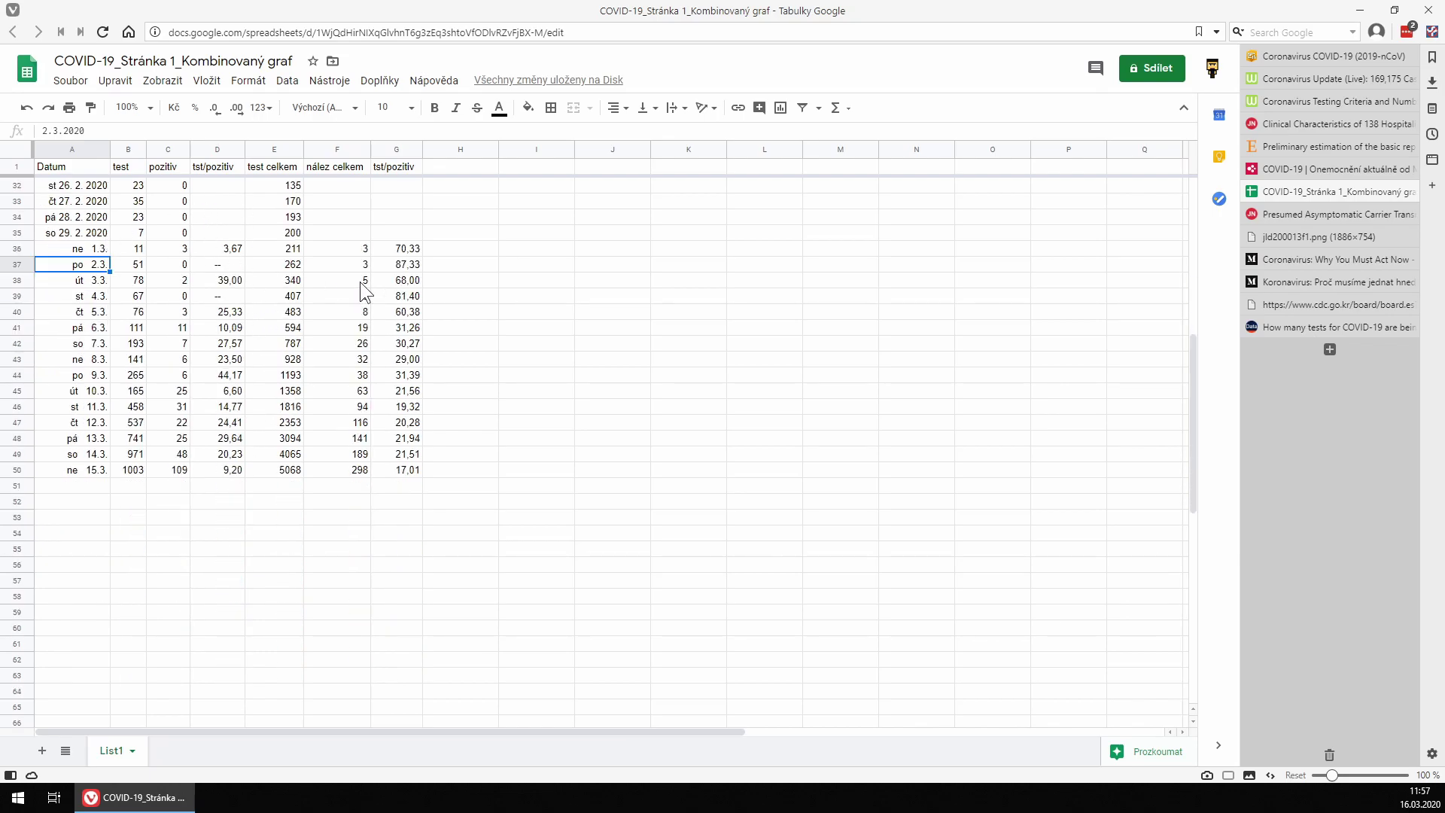
scroll(359, 282, "down", 1)
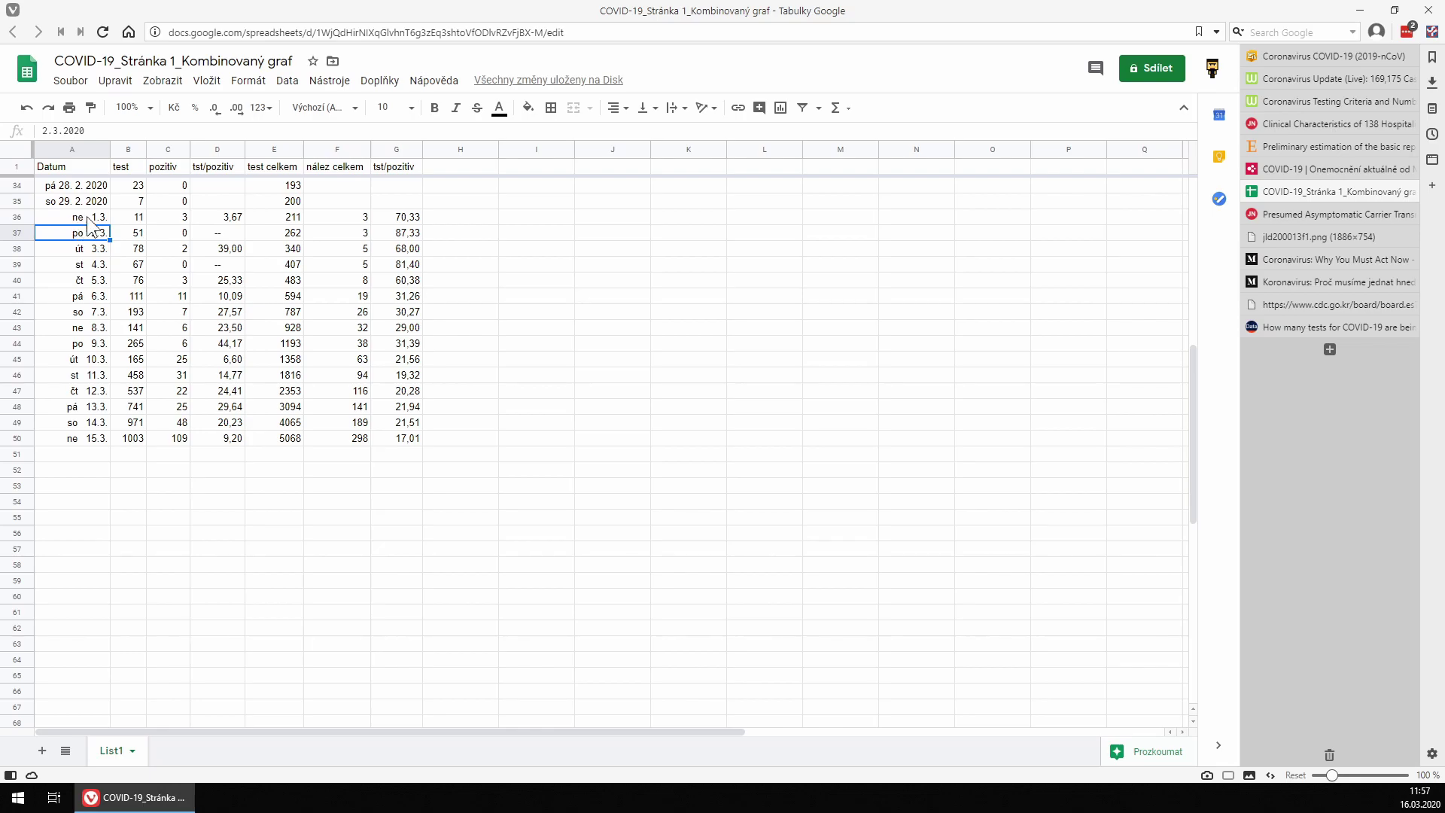
scroll(437, 228, "down", 1)
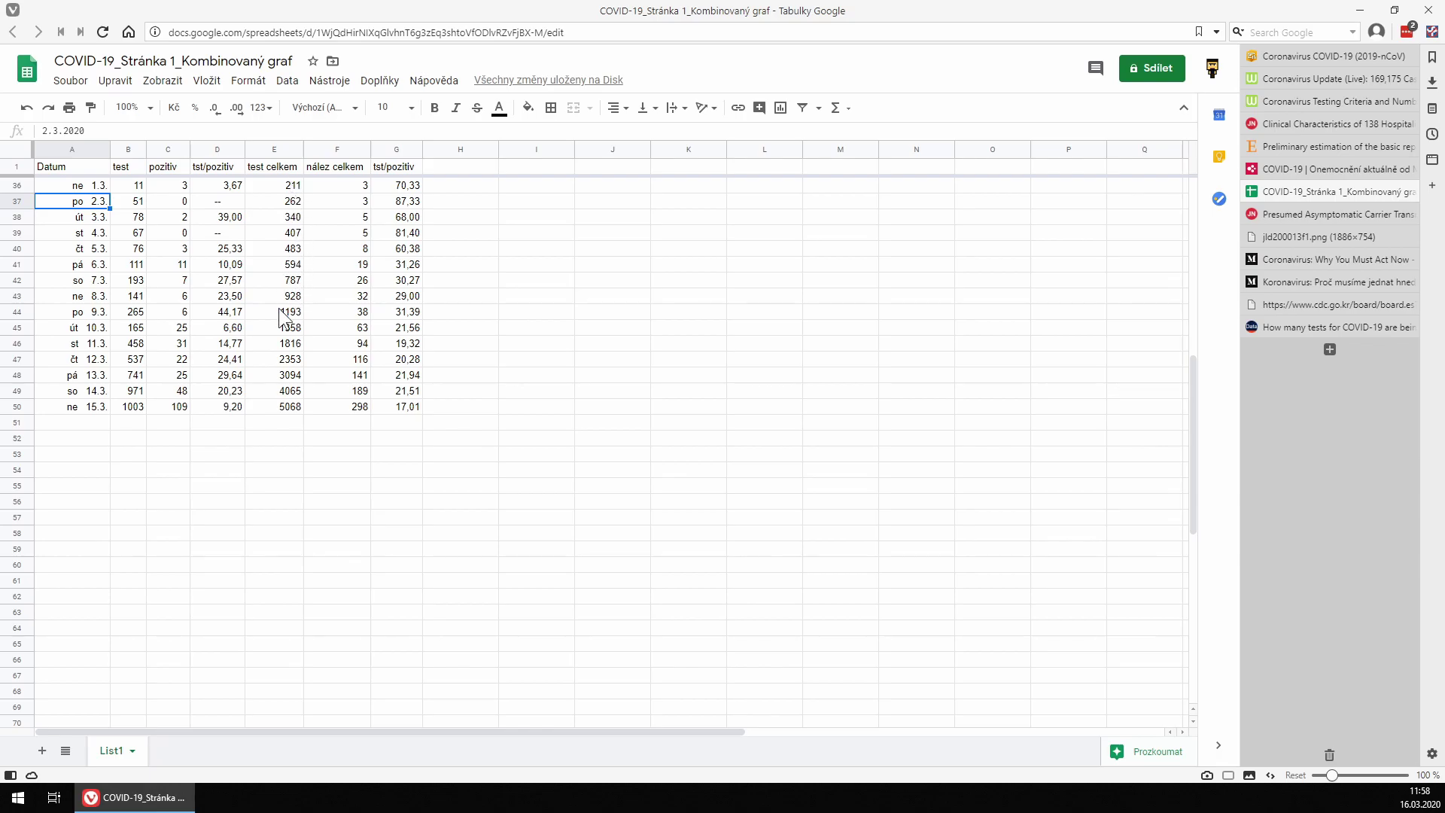
left_click(290, 408)
left_click(359, 407)
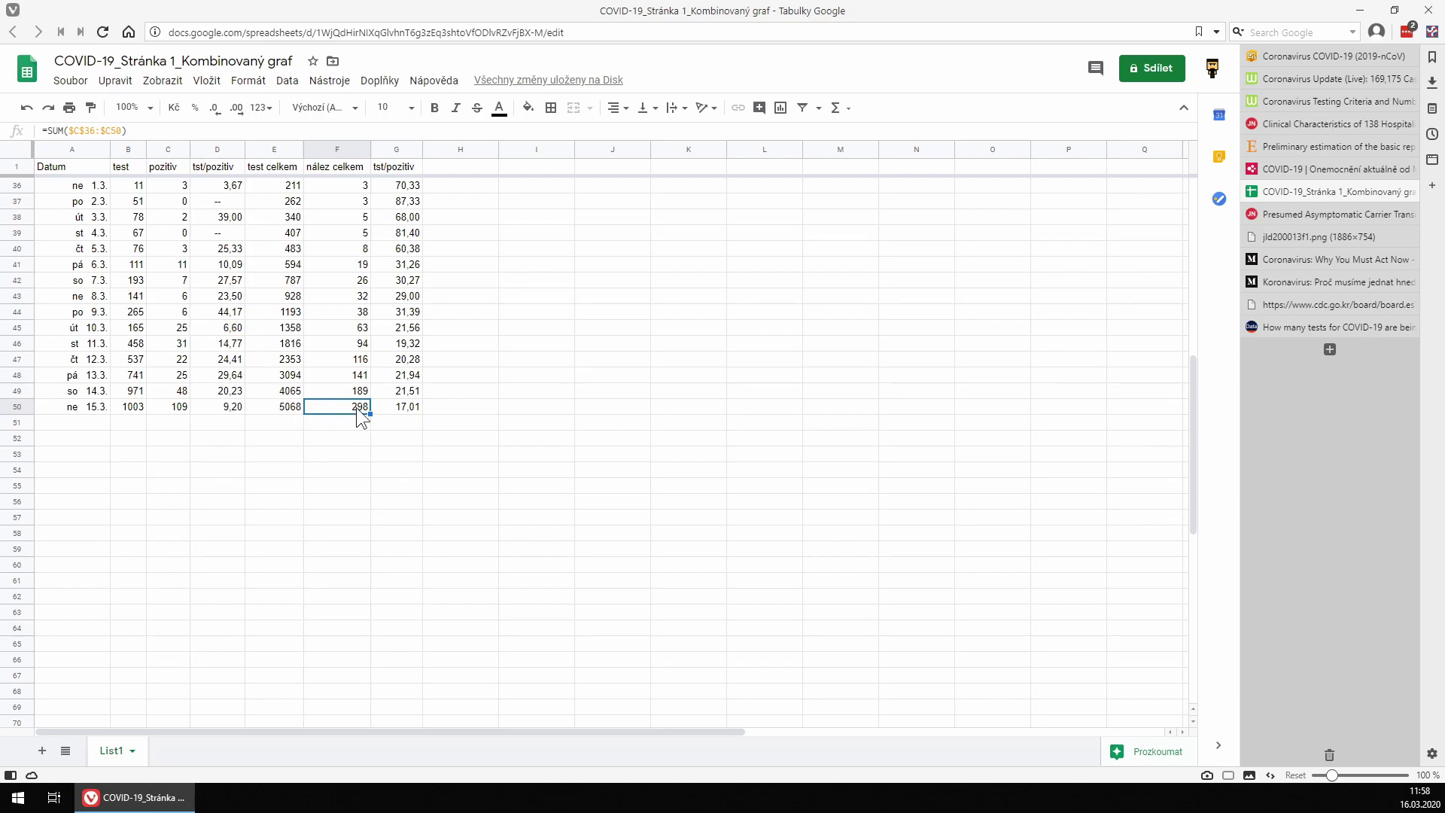
left_click(407, 408)
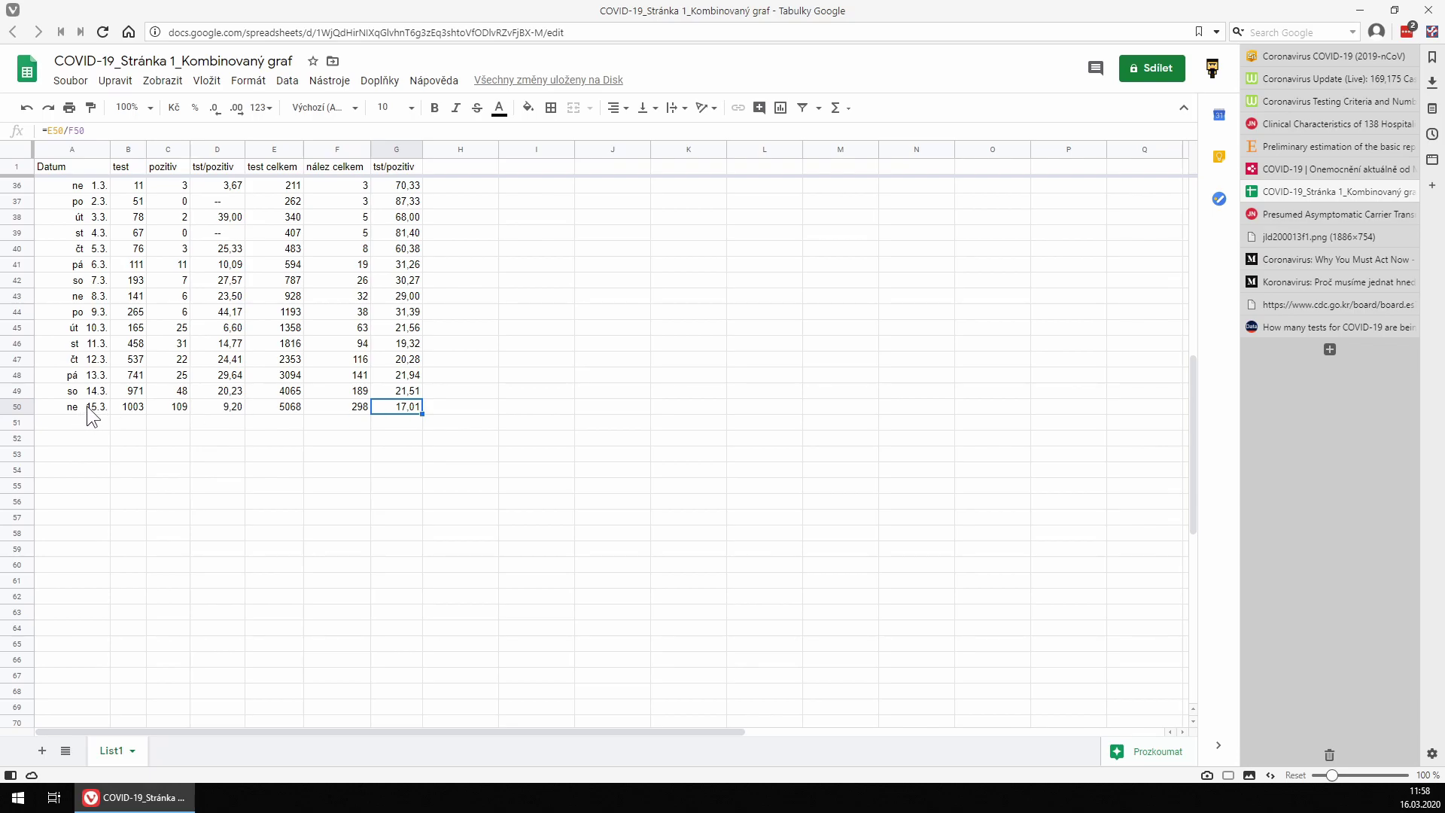
Inspect the daily tests, positives and tests-per-positive ratio for 15 March, along with the daily ratio for 13 March.
left_click(137, 415)
key("Up")
key("Down")
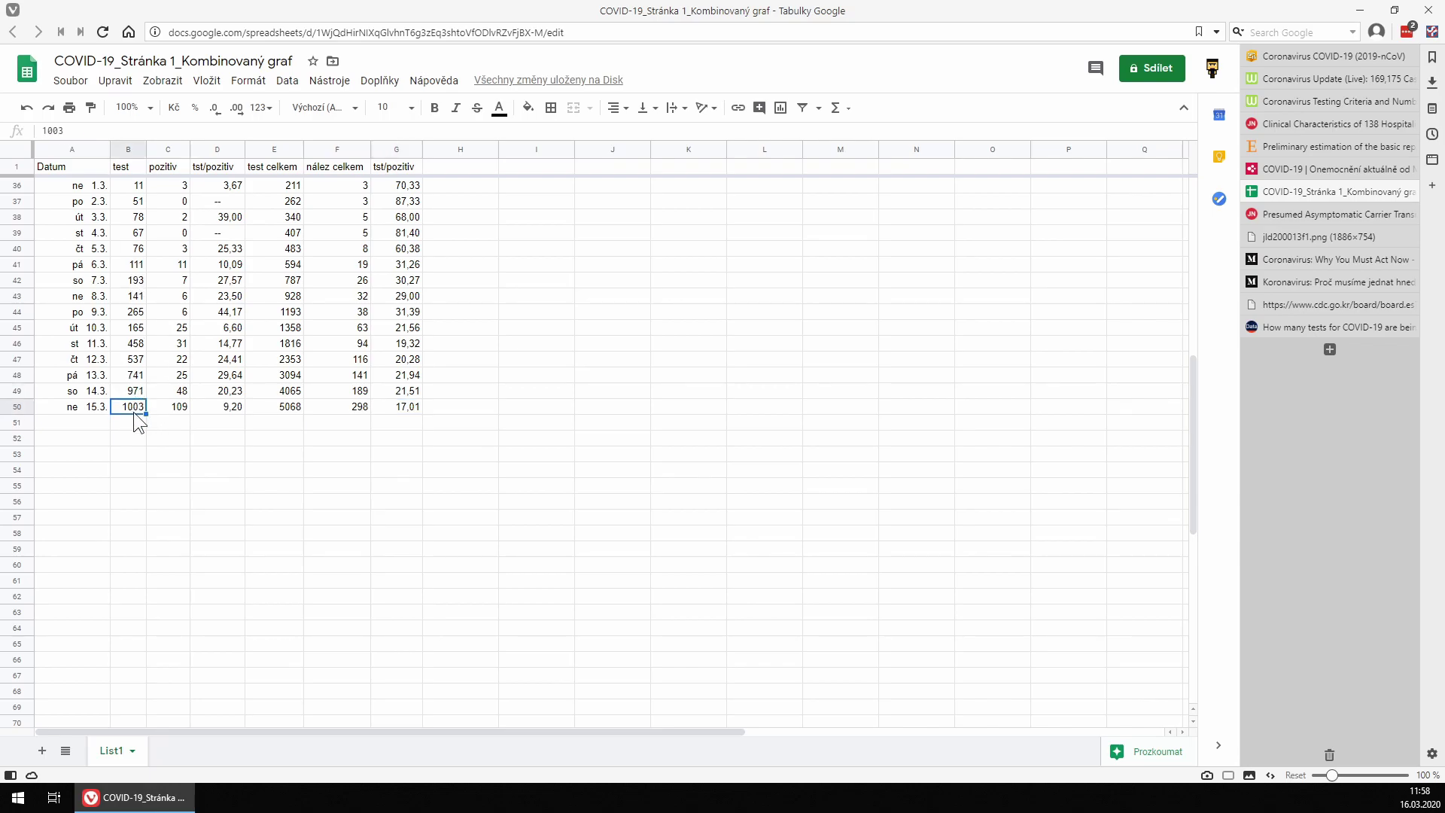
left_click(181, 407)
left_click(232, 410)
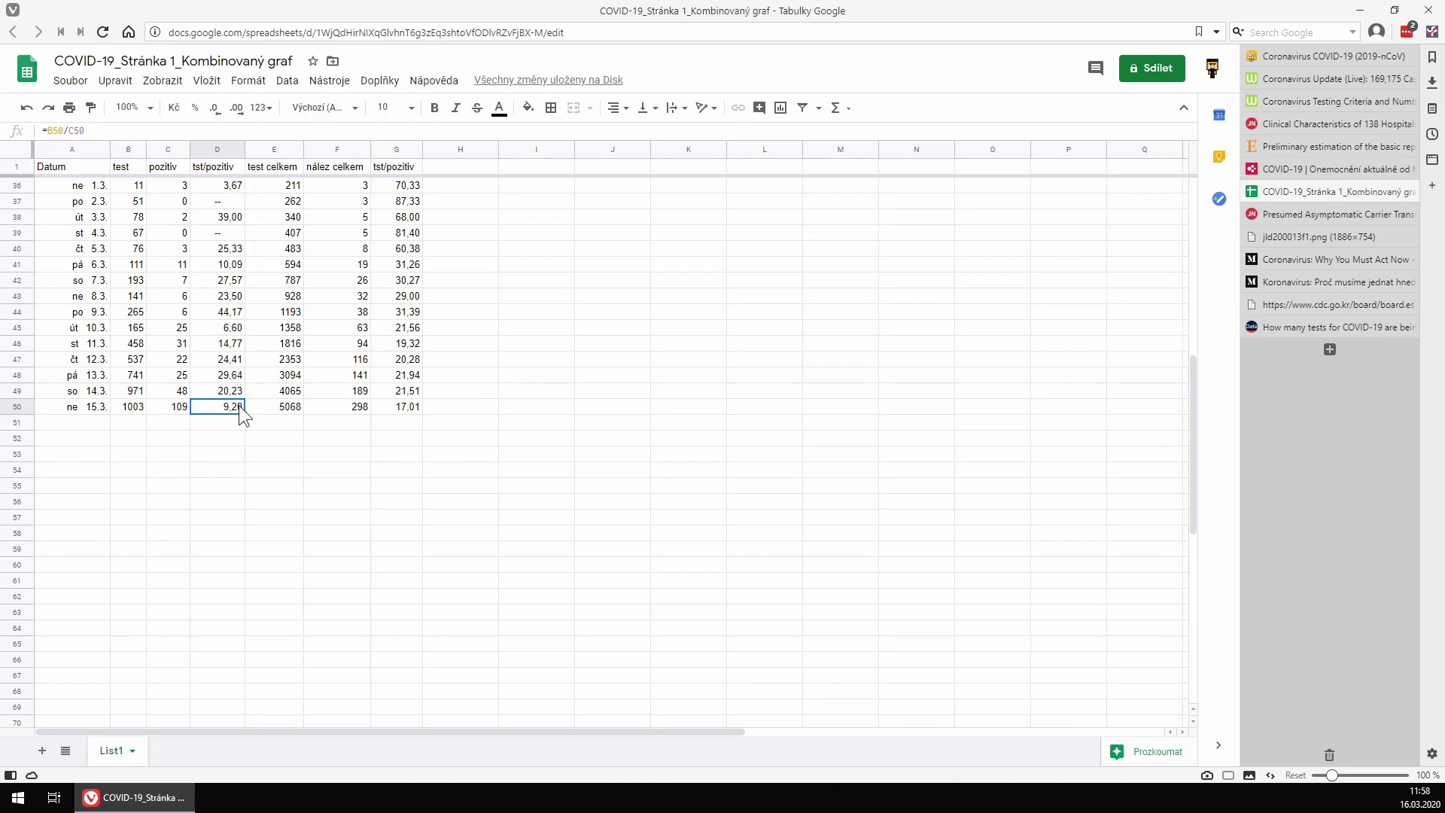
scroll(239, 406, "up", 1)
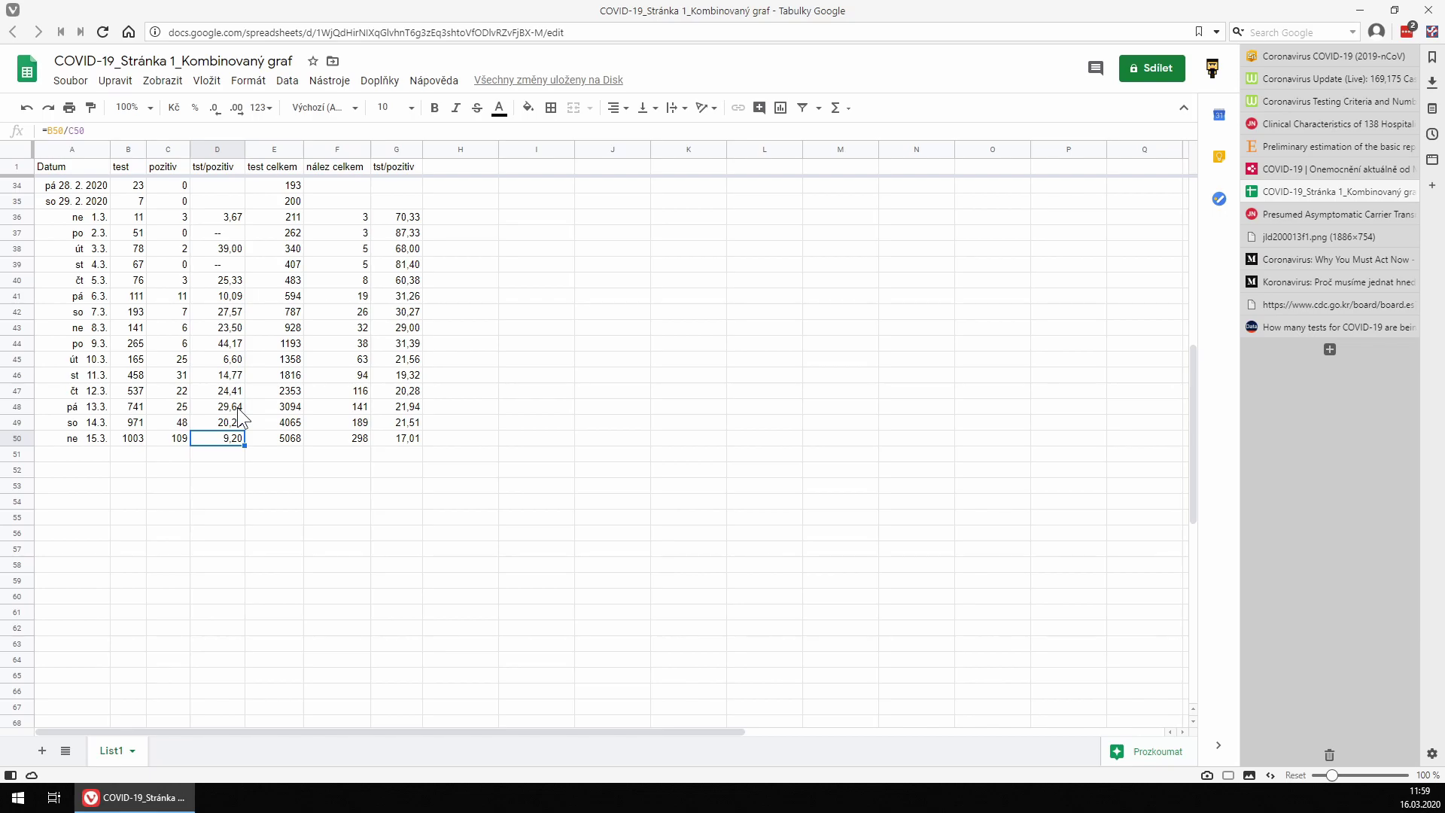
left_click(238, 408)
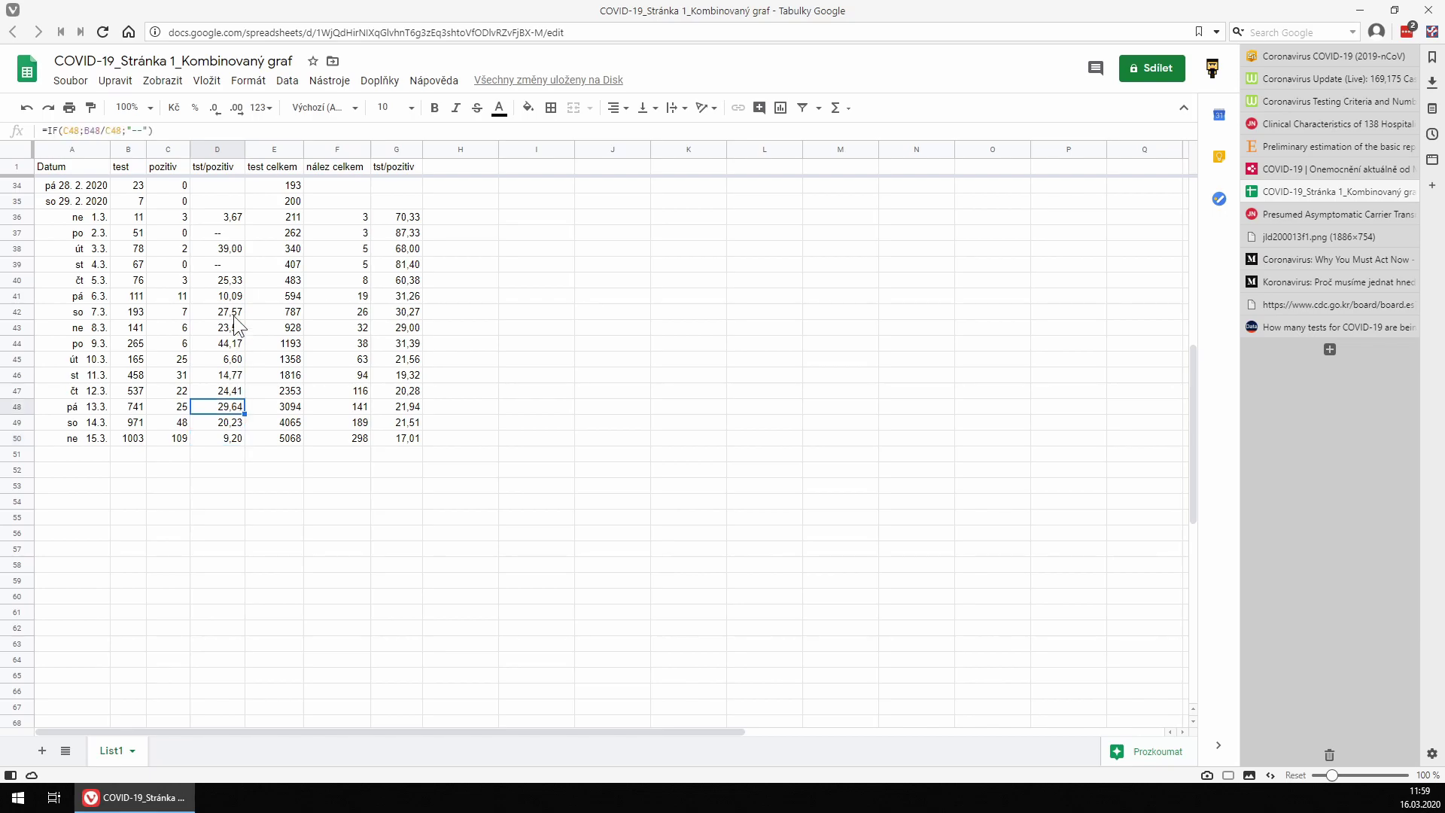
Return to the health ministry's COVID-19 page and examine the charts of cumulative confirmed cases and cumulative tests performed.
left_click(1302, 169)
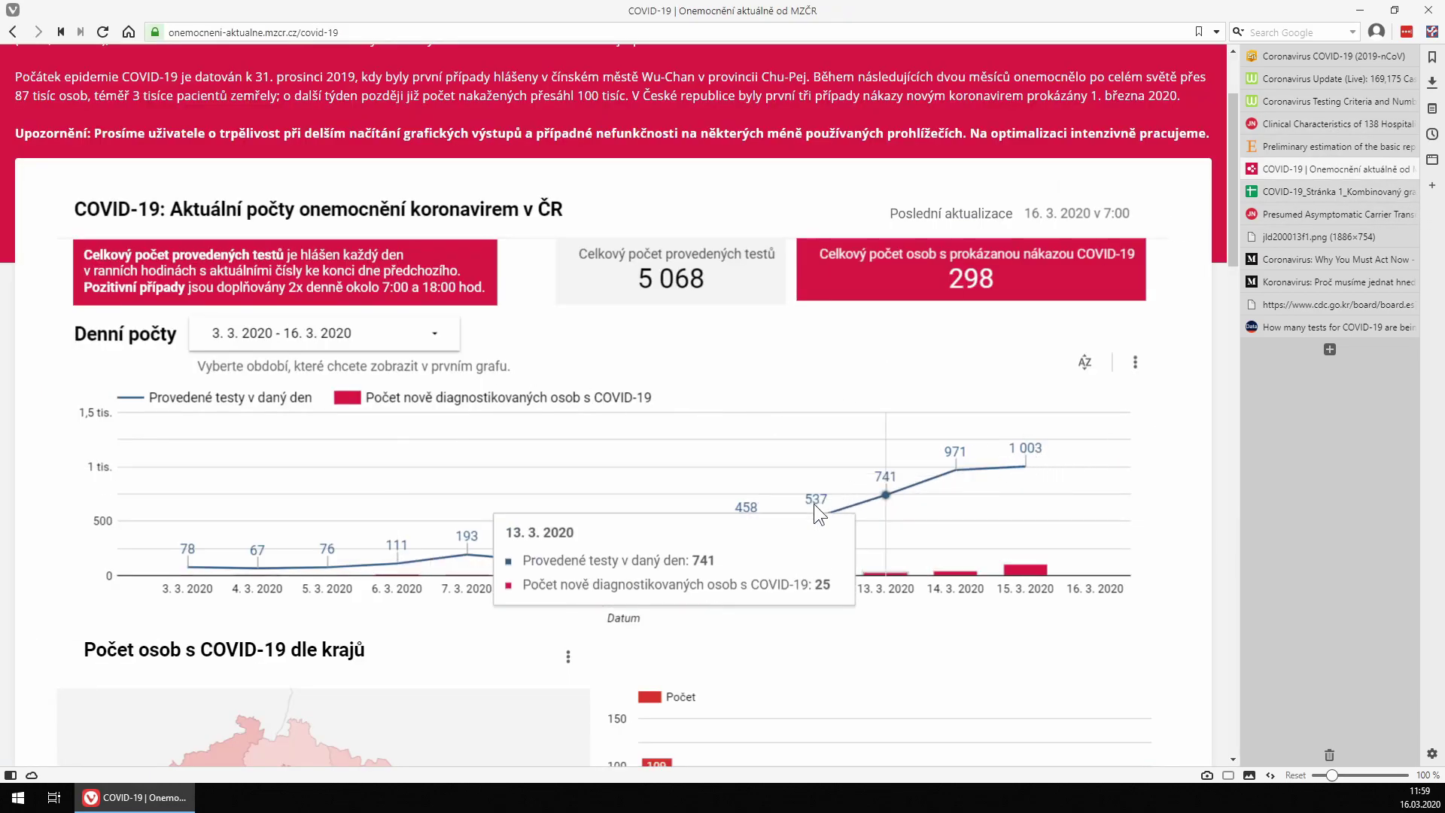
scroll(1138, 476, "down", 12)
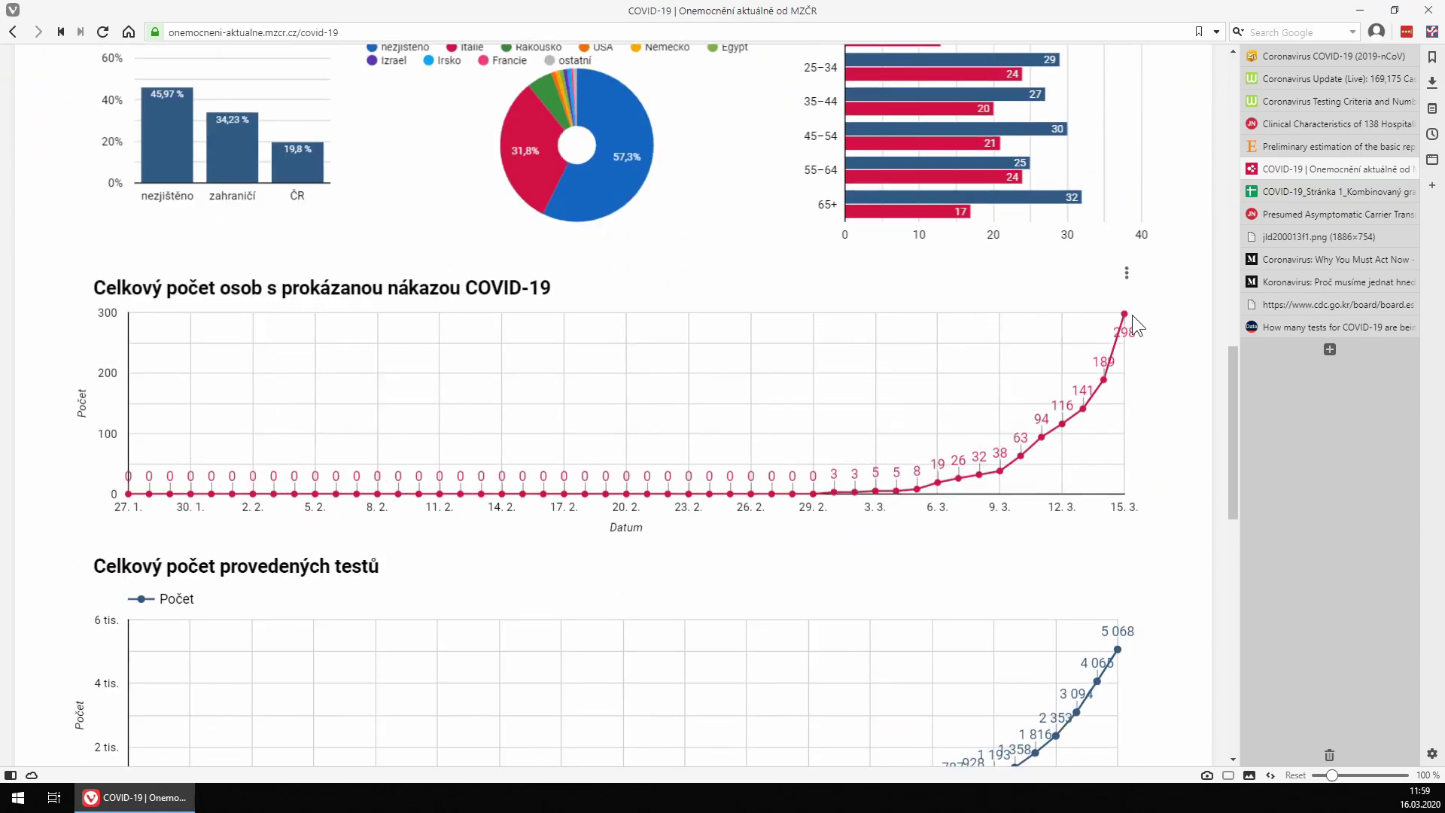
scroll(1183, 365, "down", 4)
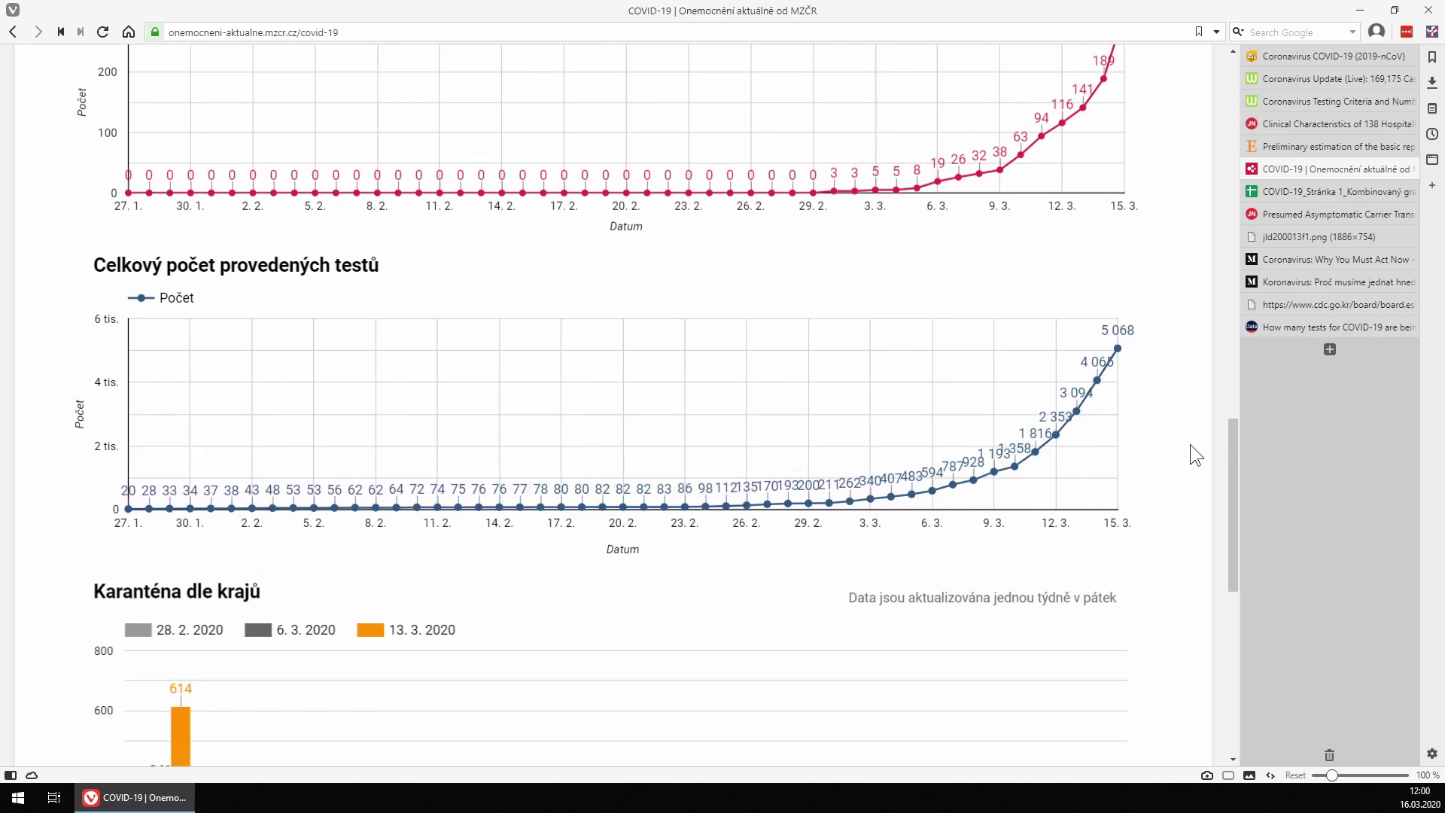
Review the daily tests and new cases chart, then the breakdowns by region, place of infection, sex and age group.
scroll(1207, 426, "up", 15)
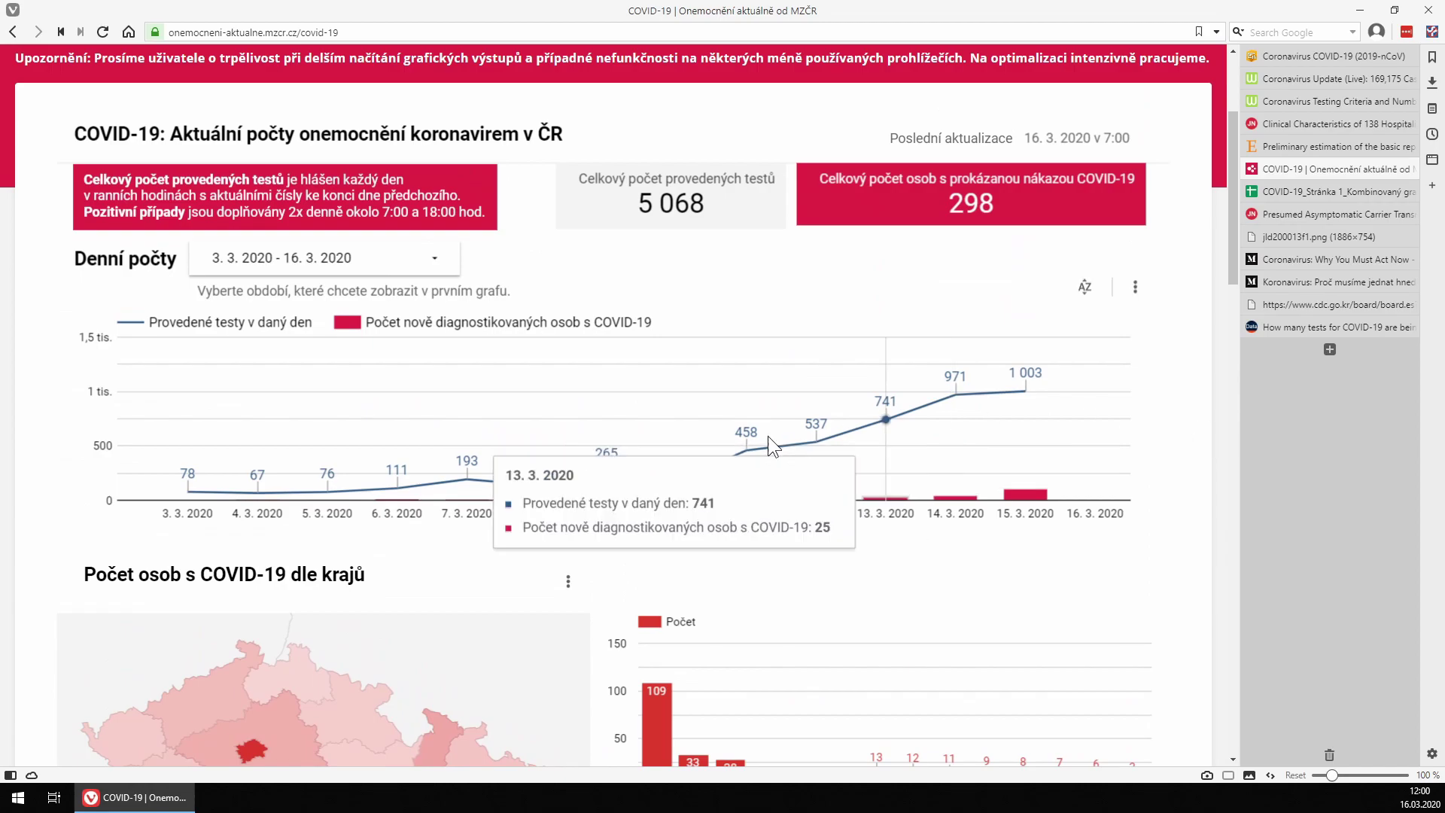
scroll(1182, 407, "up", 2)
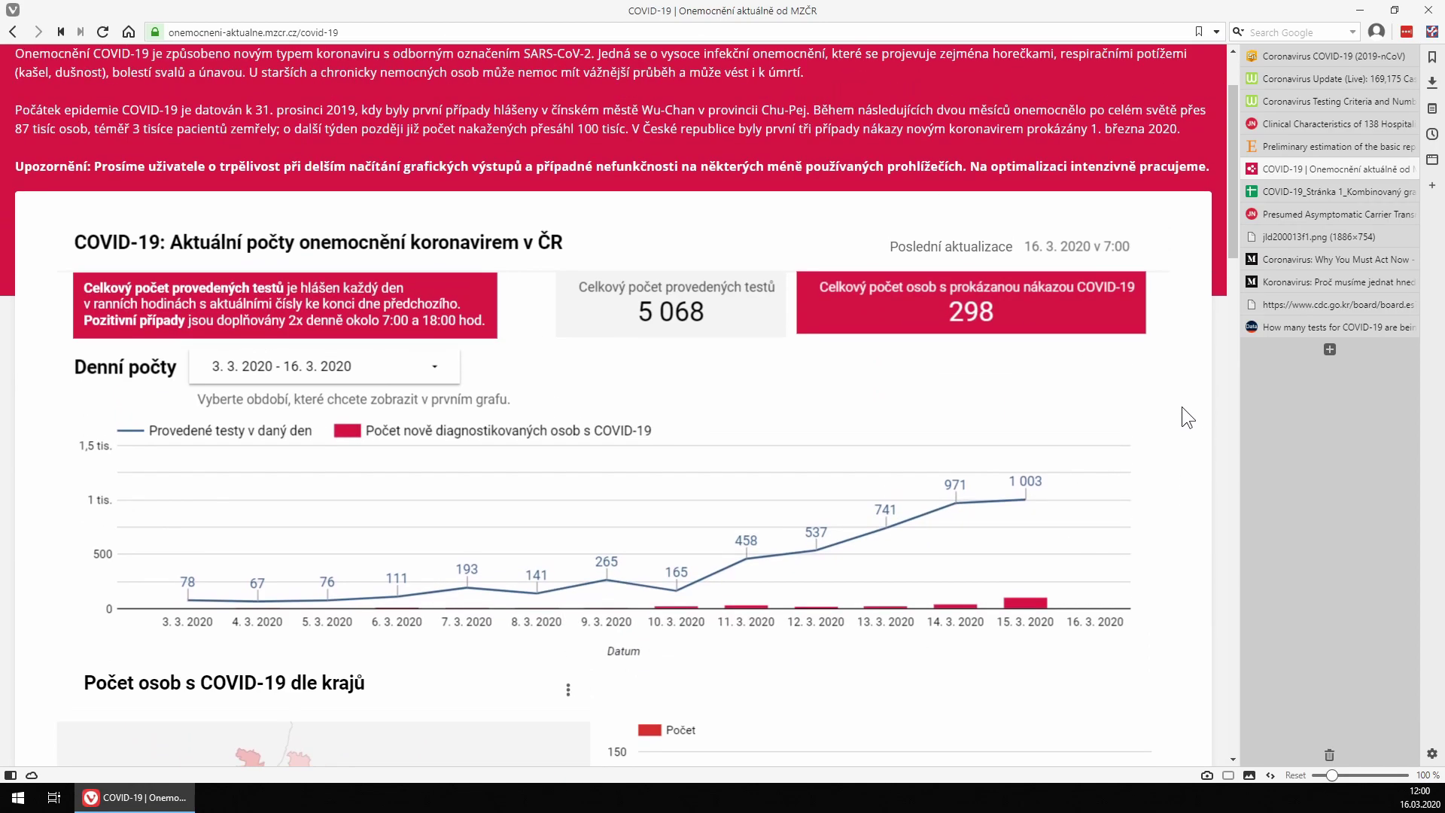
scroll(1183, 407, "down", 2)
scroll(1183, 406, "down", 1)
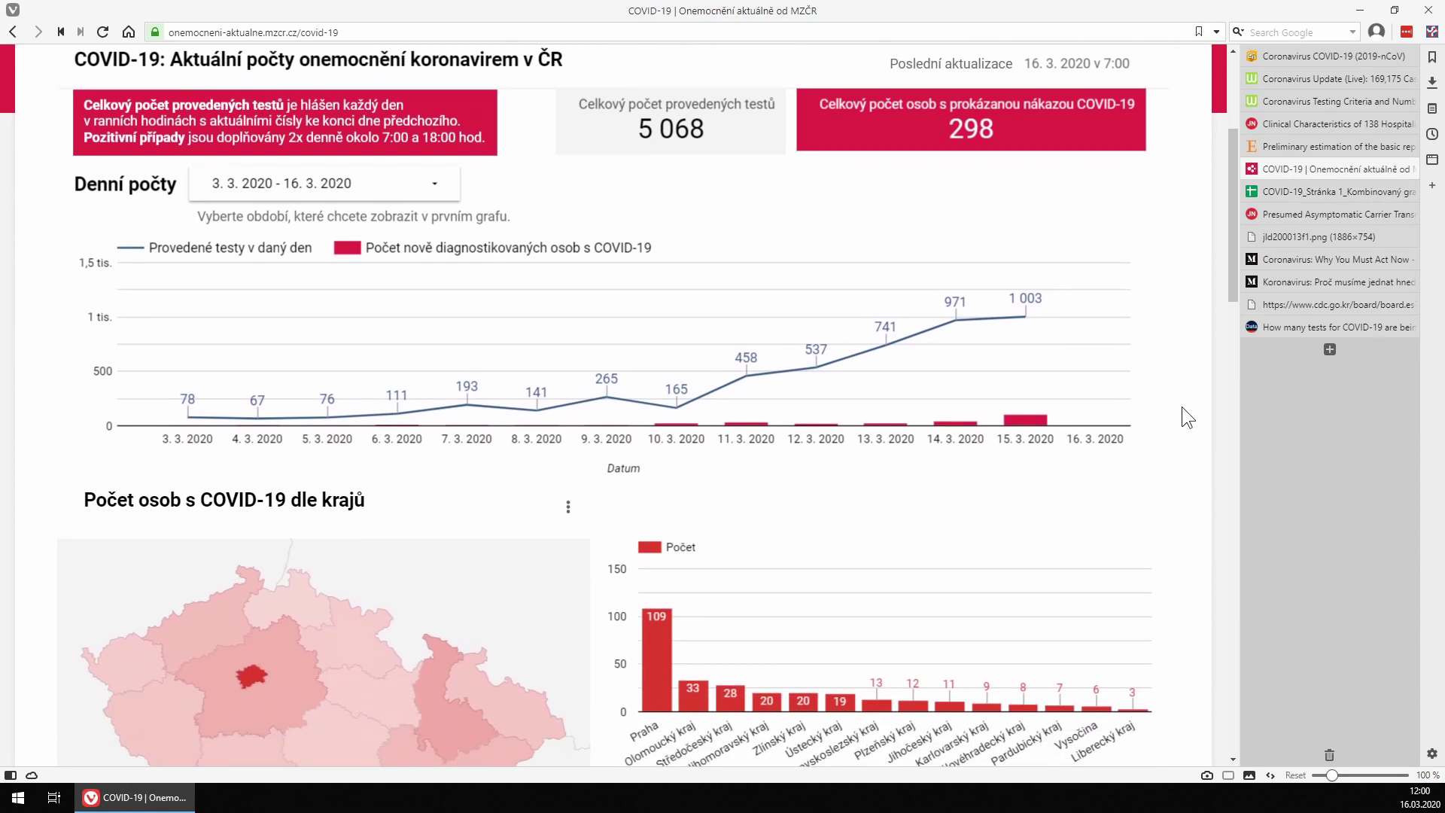
scroll(1174, 412, "down", 3)
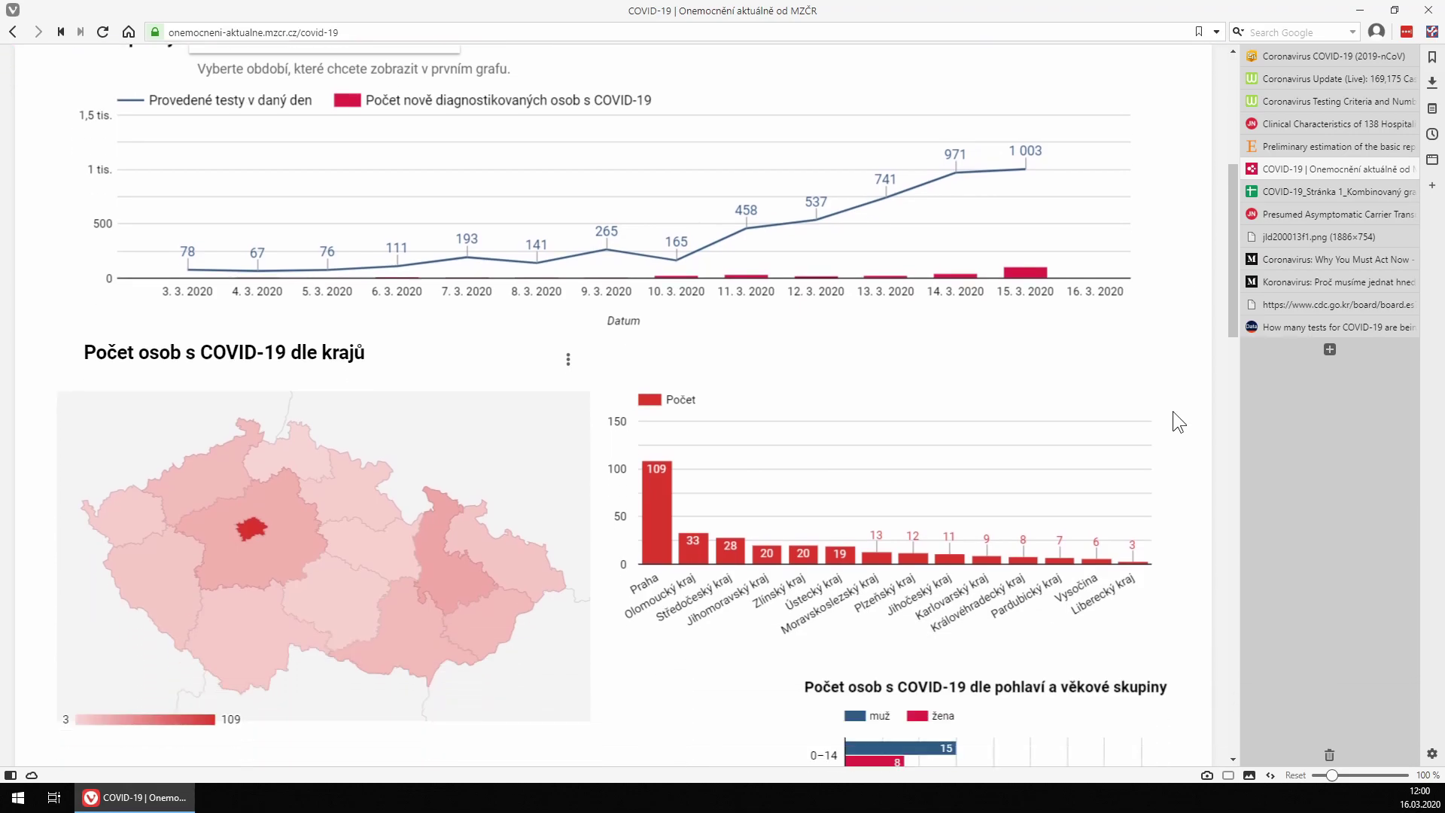
scroll(1173, 411, "up", 3)
scroll(1173, 416, "down", 3)
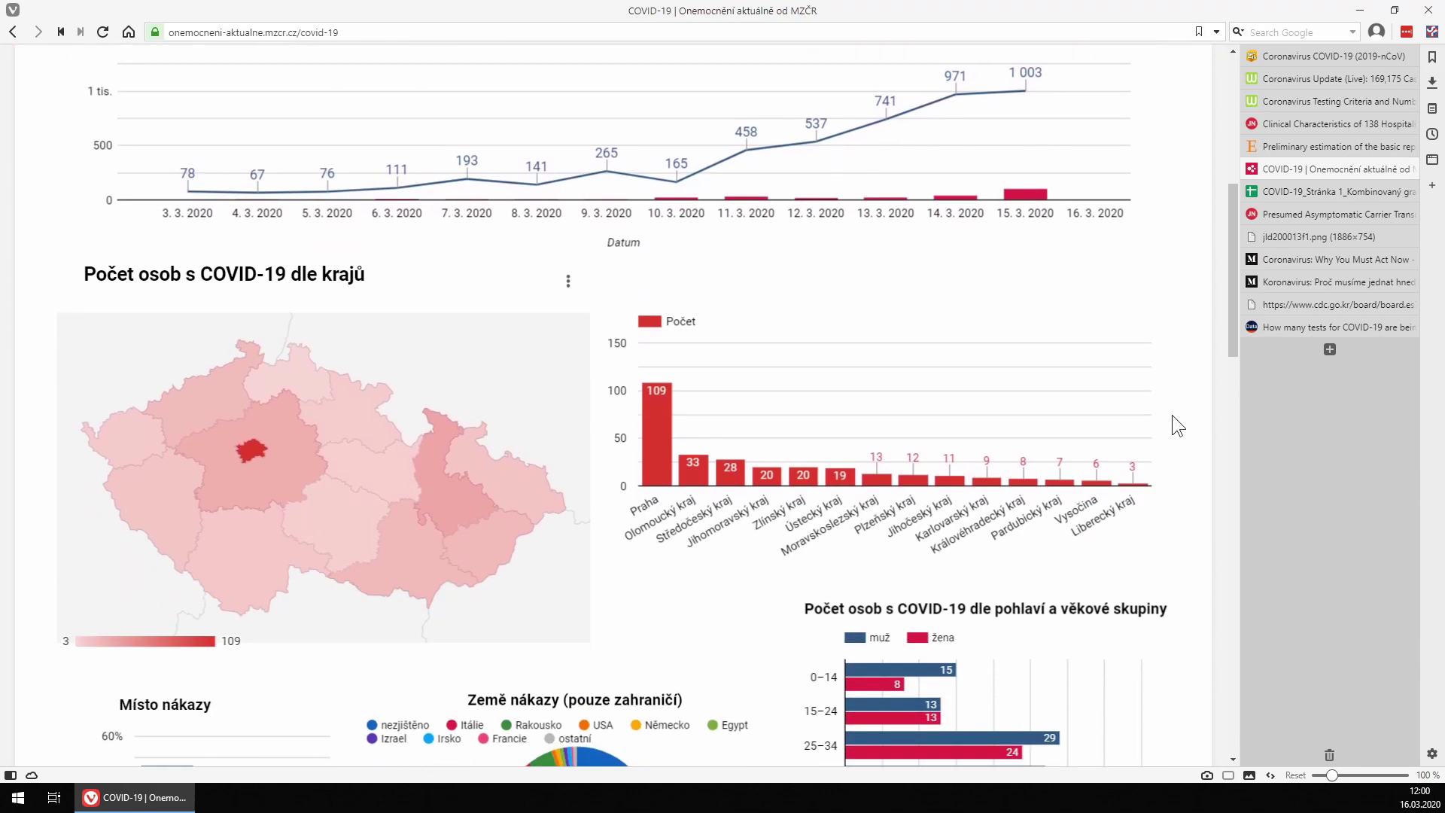
scroll(1174, 414, "down", 2)
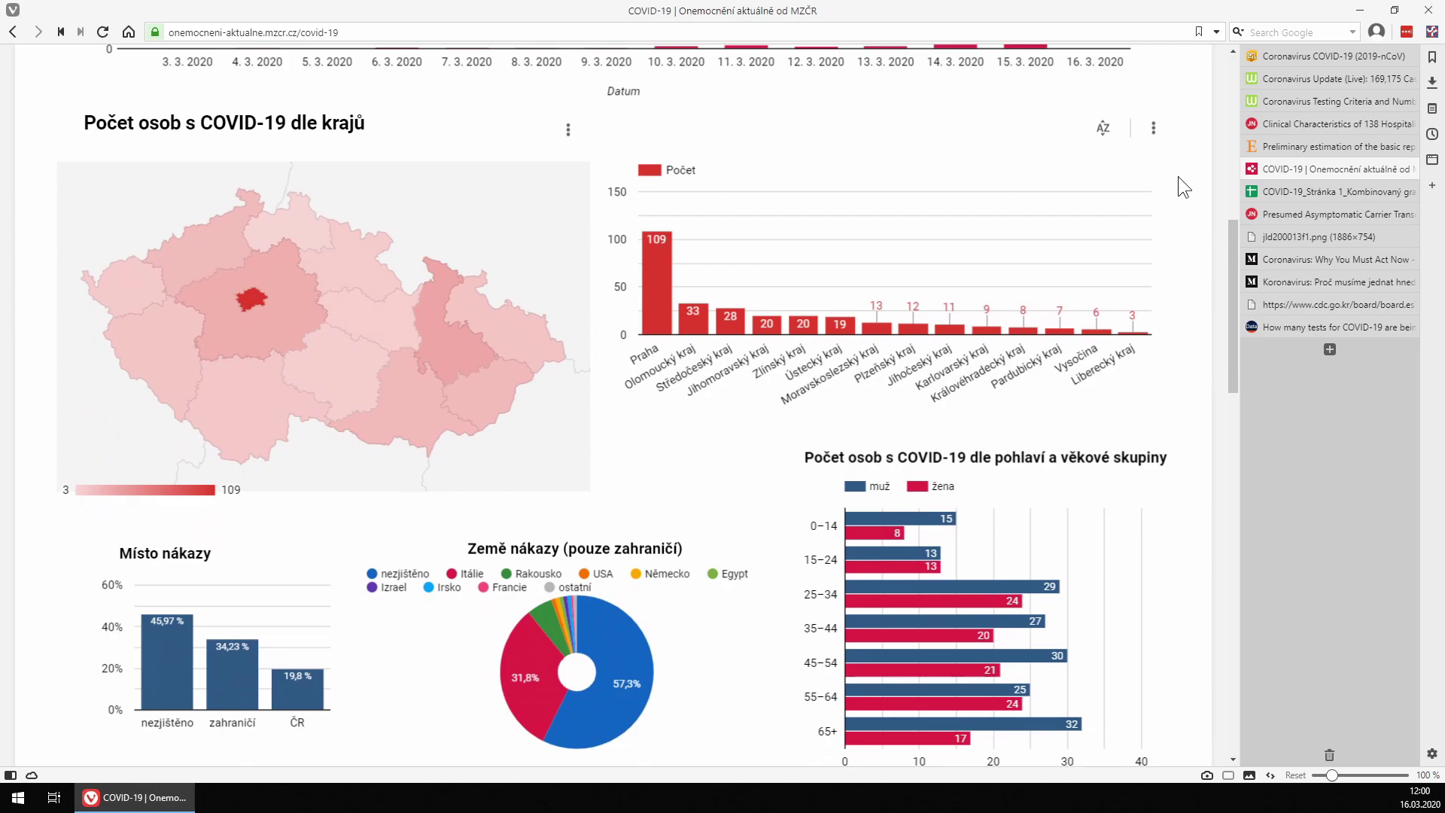
Revisit the March rows in the spreadsheet and switch to the start of the JAMA article "Presumed Asymptomatic Carrier Transmission of COVID-19".
left_click(1303, 192)
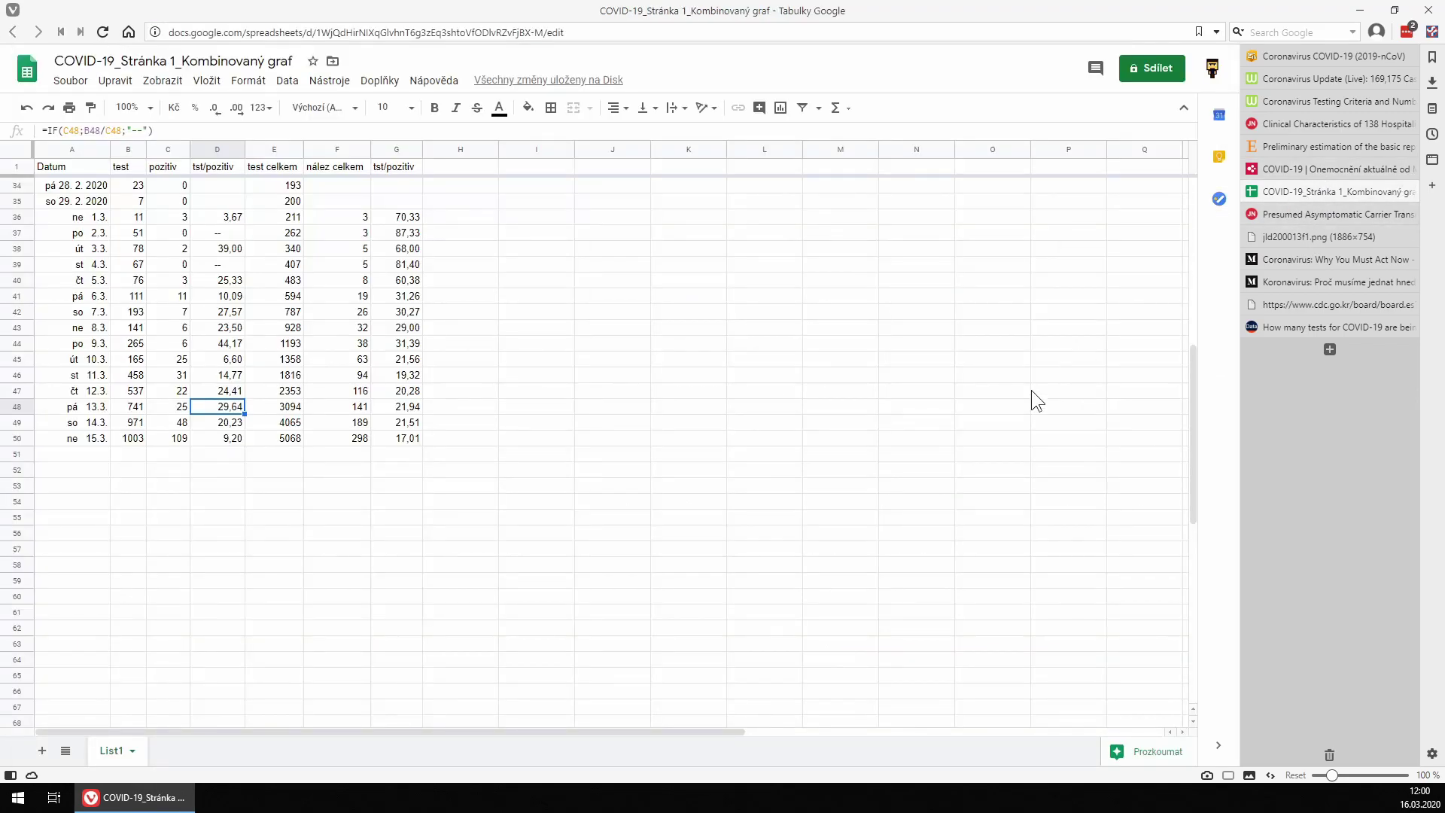
scroll(550, 409, "up", 1)
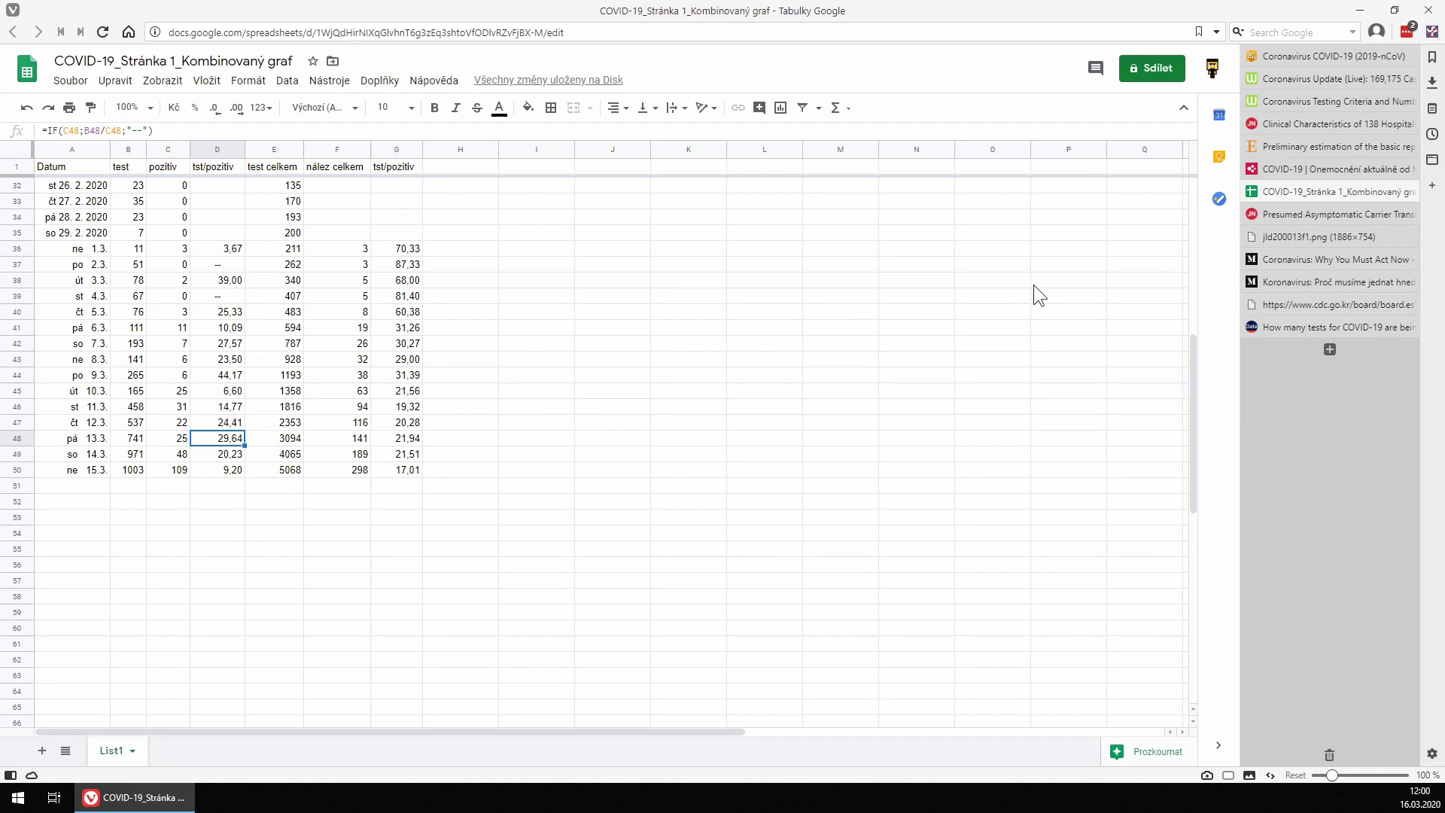
mouse_move(1331, 213)
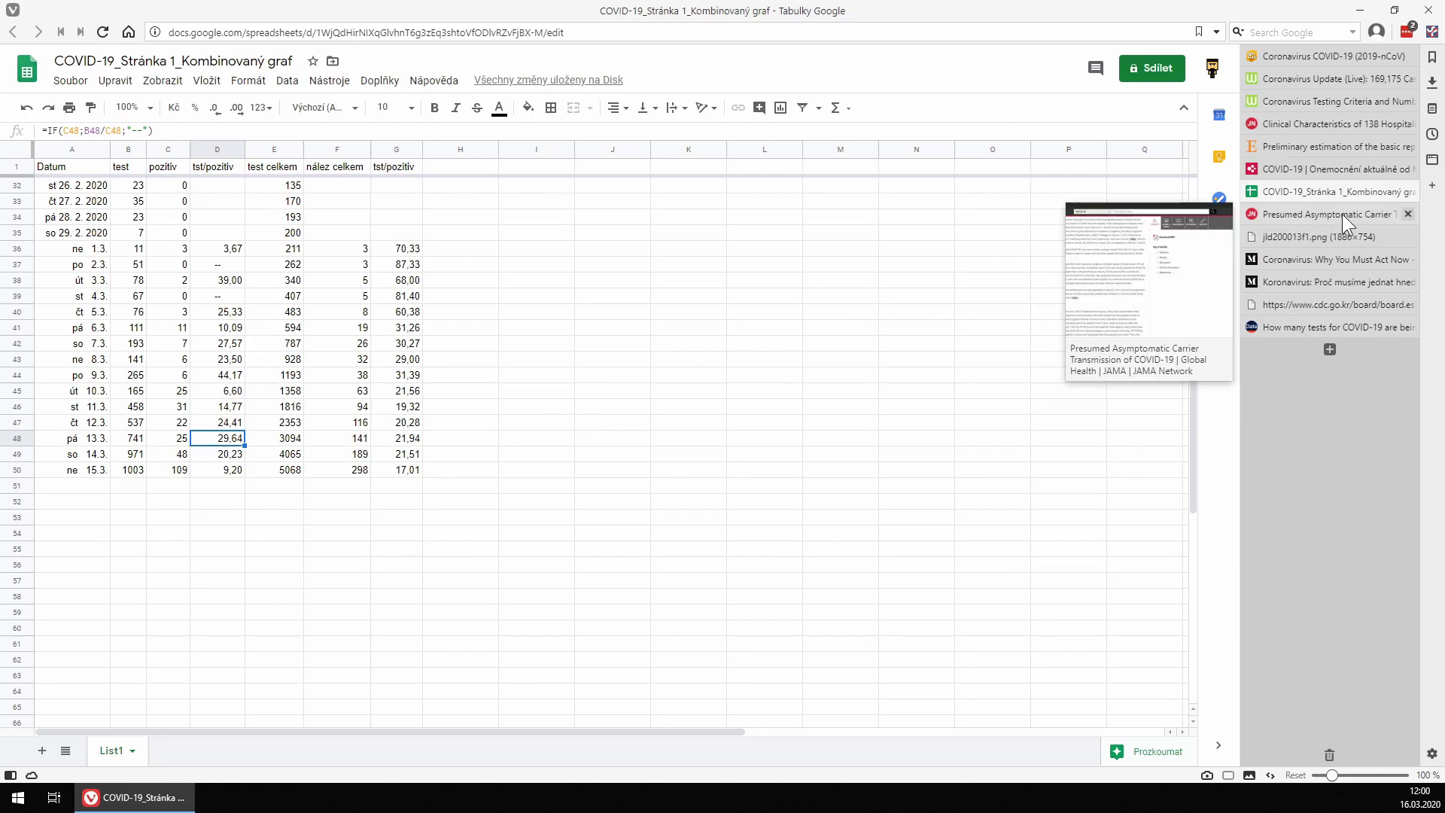
left_click(1342, 213)
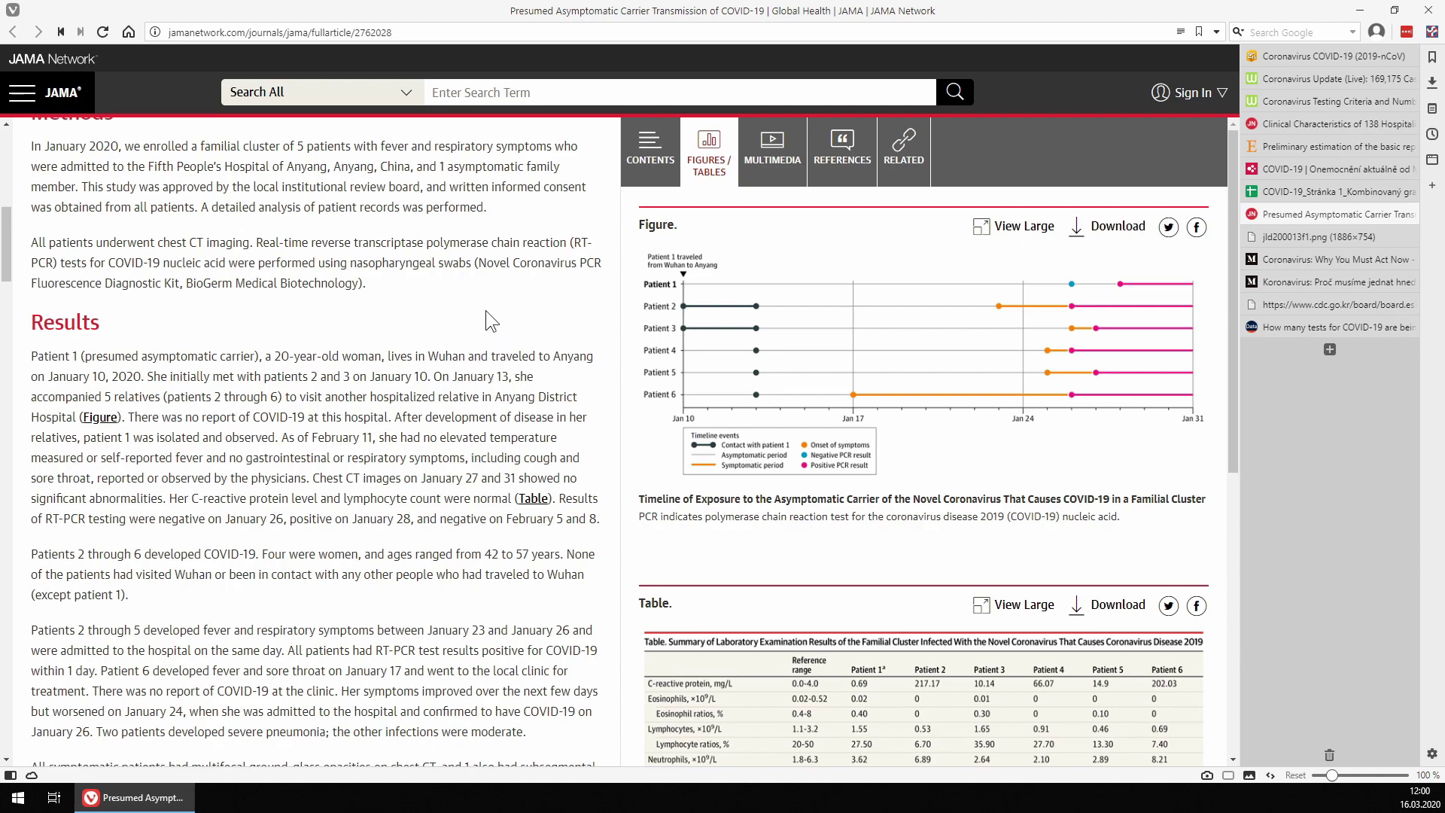
scroll(487, 316, "up", 10)
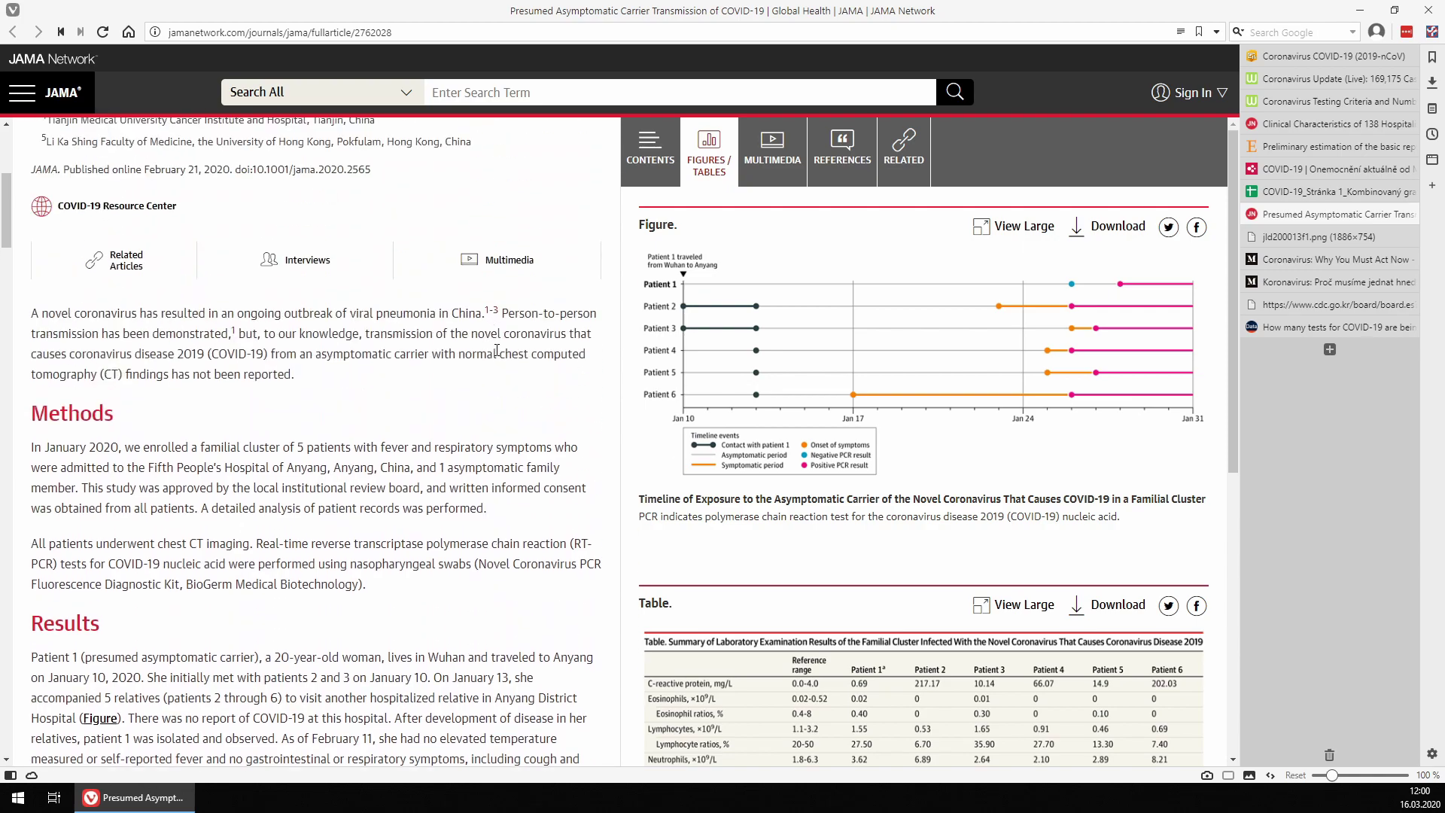
scroll(496, 356, "up", 1)
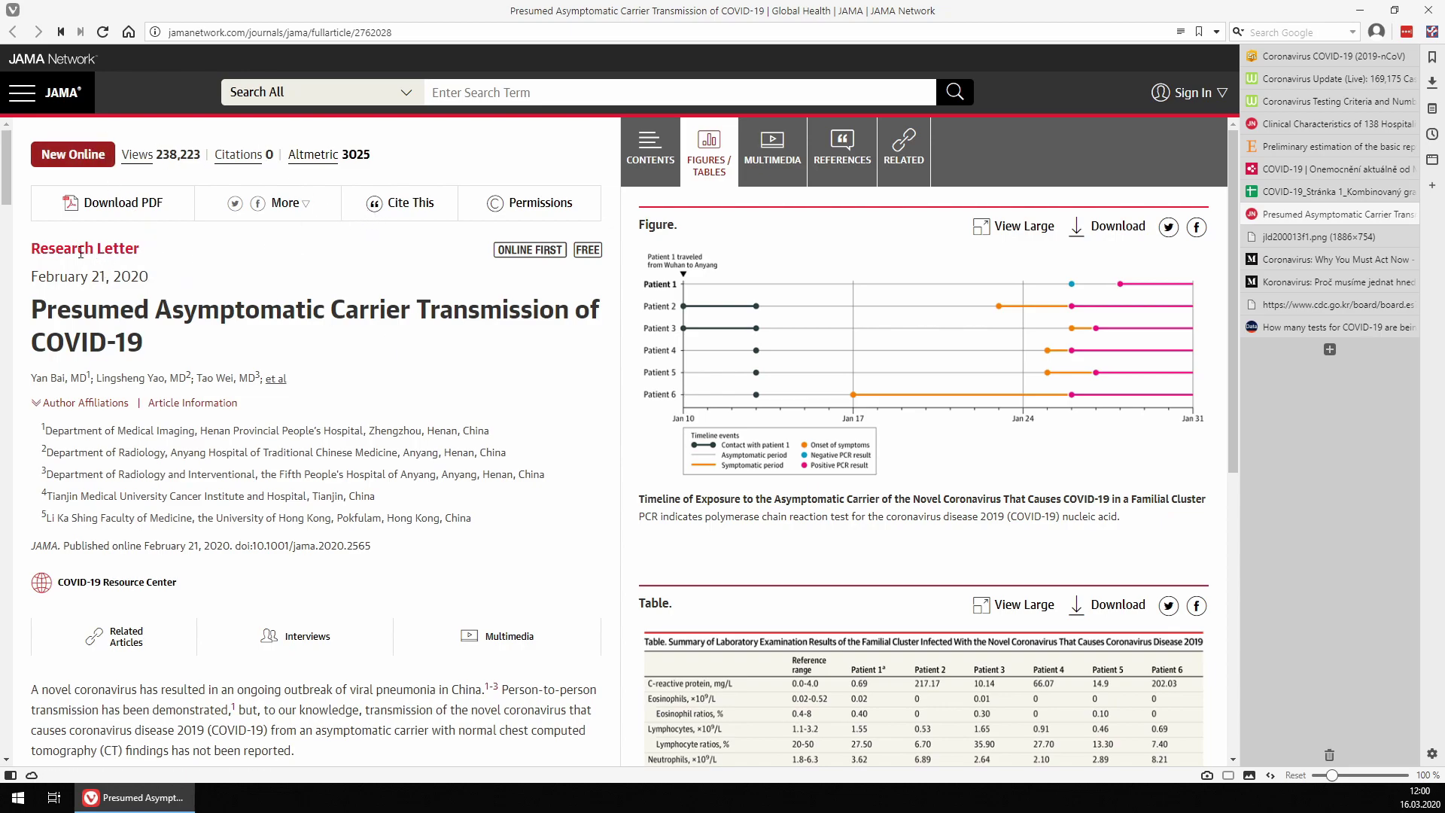
Highlight the article's "Research Letter" label, clear the selection and inspect the publication date and title.
left_click_drag(37, 248, 128, 257)
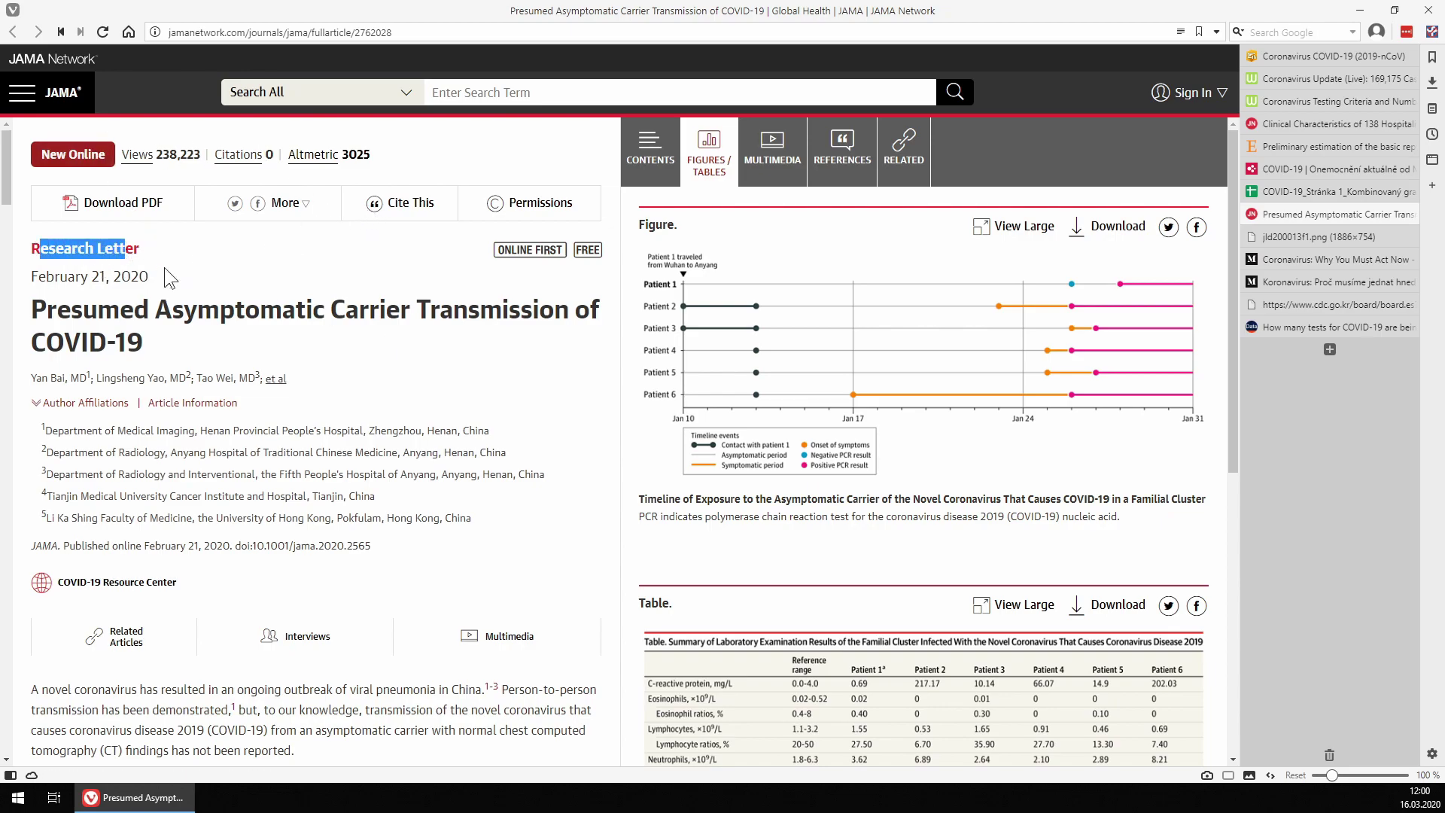
left_click(140, 276)
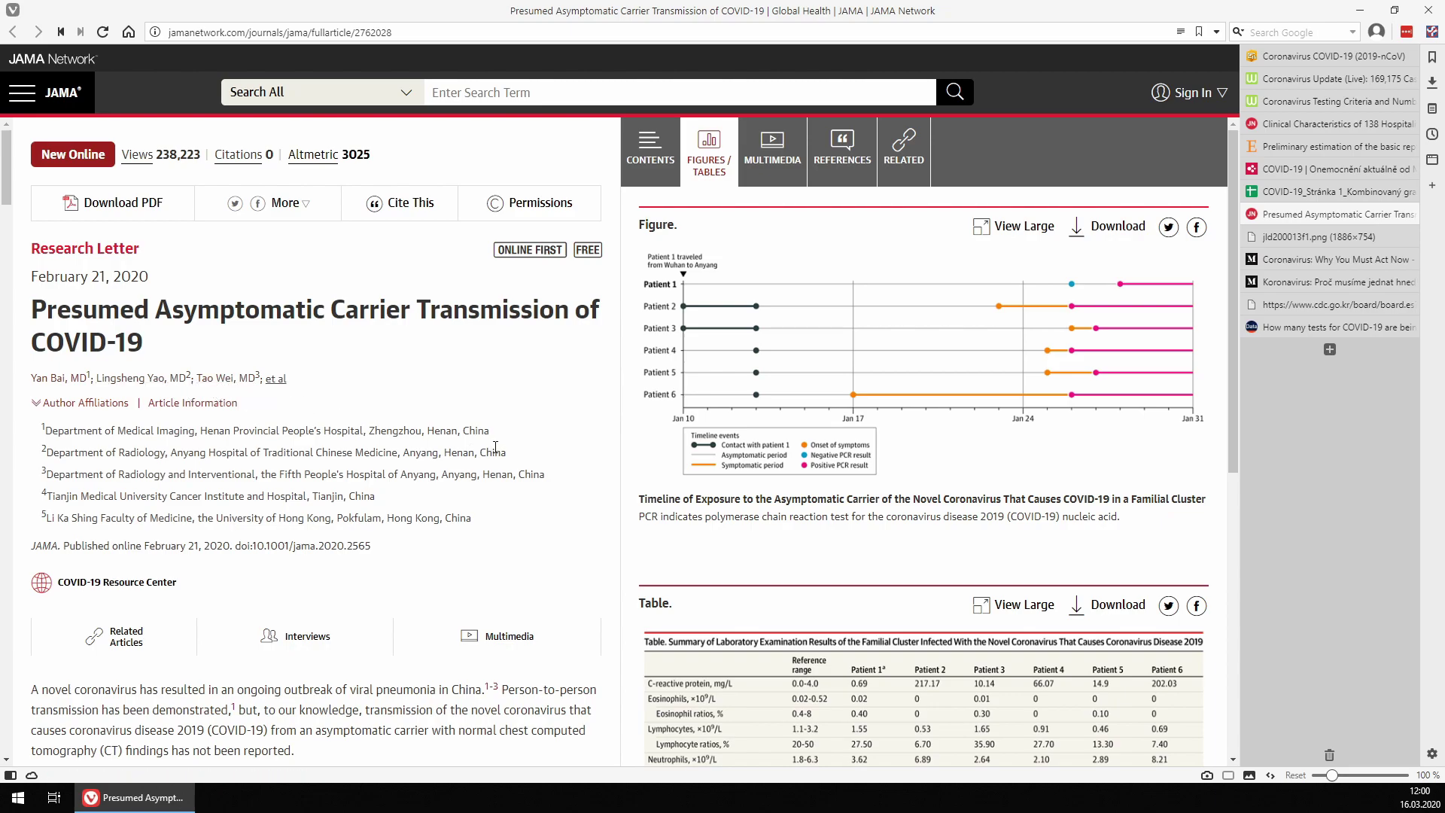
scroll(506, 452, "down", 1)
scroll(469, 414, "up", 1)
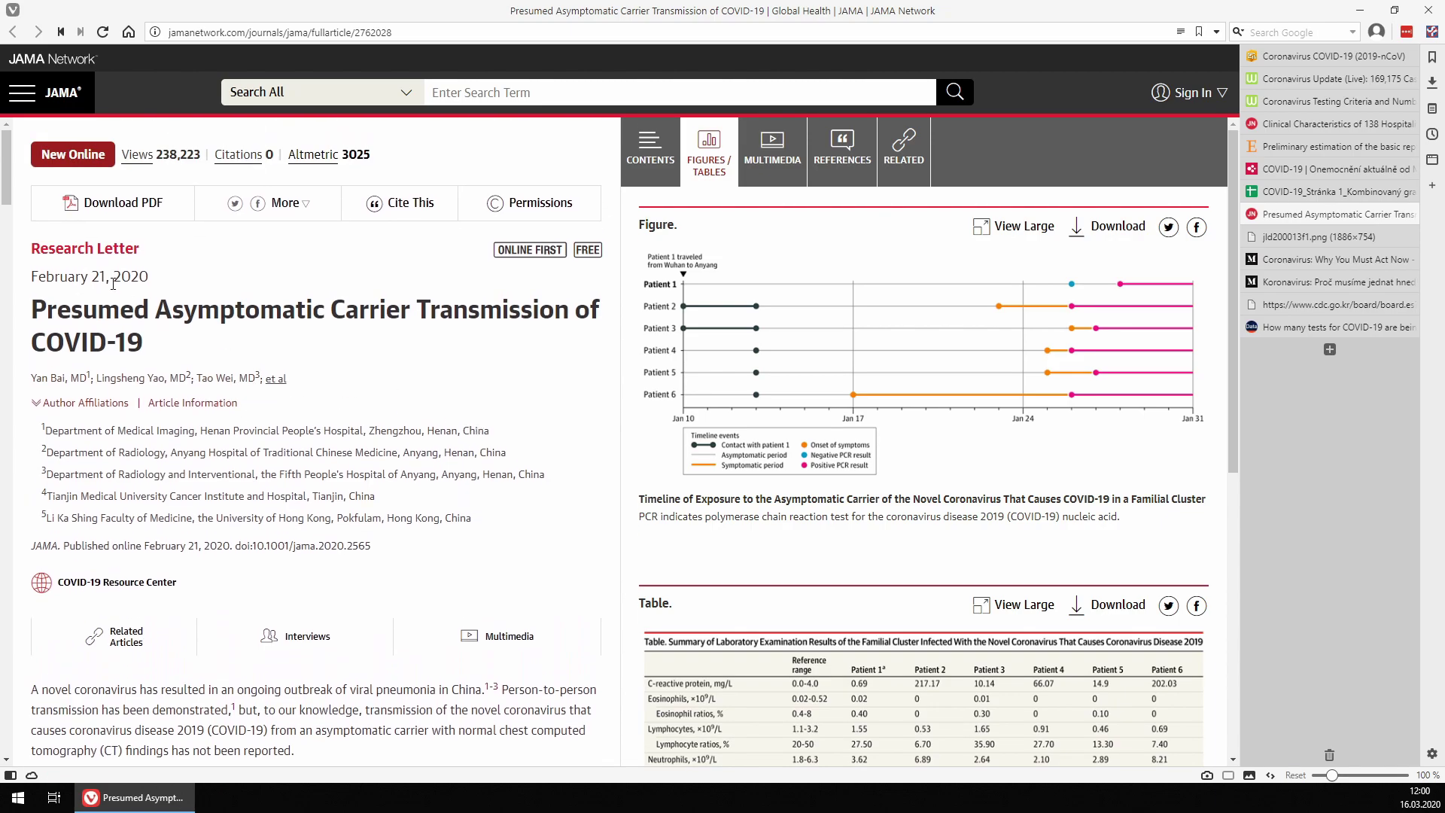